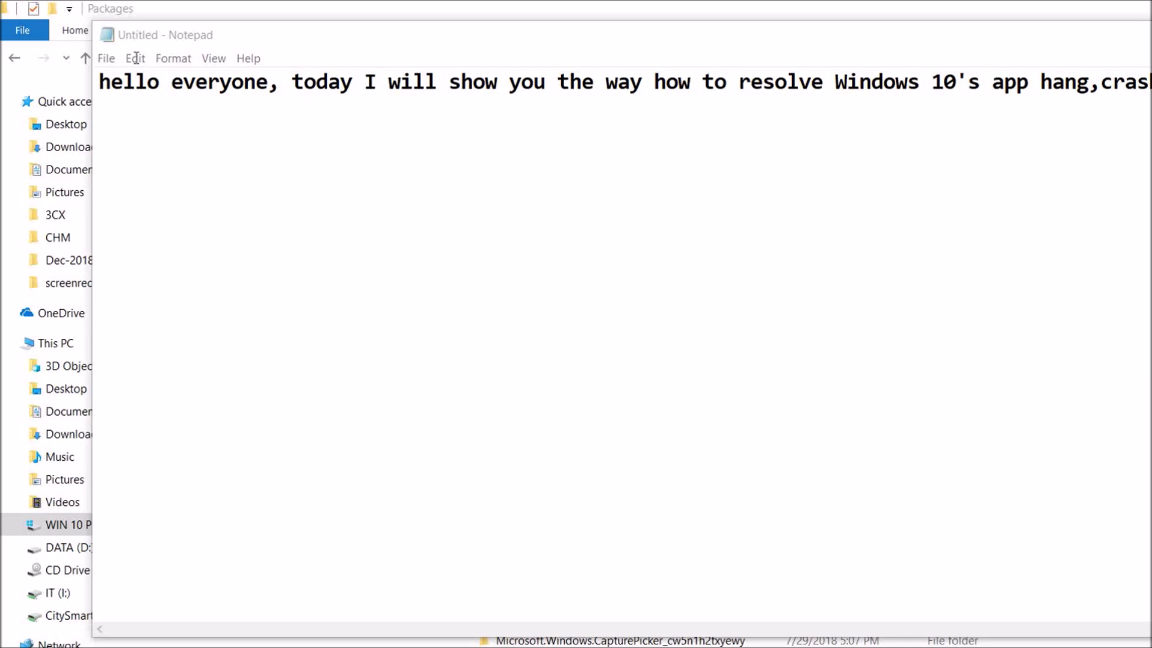
- Reposition the note window and highlight the part of the opening sentence describing the Windows 10 app problem
{"action": "left_click_drag", "start_coordinate": [95, 70], "coordinate": [942, 66]}
{"action": "left_click_drag", "start_coordinate": [748, 44], "coordinate": [671, 29]}
{"action": "left_click", "coordinate": [659, 76]}
{"action": "left_click_drag", "start_coordinate": [835, 82], "coordinate": [1148, 82]}
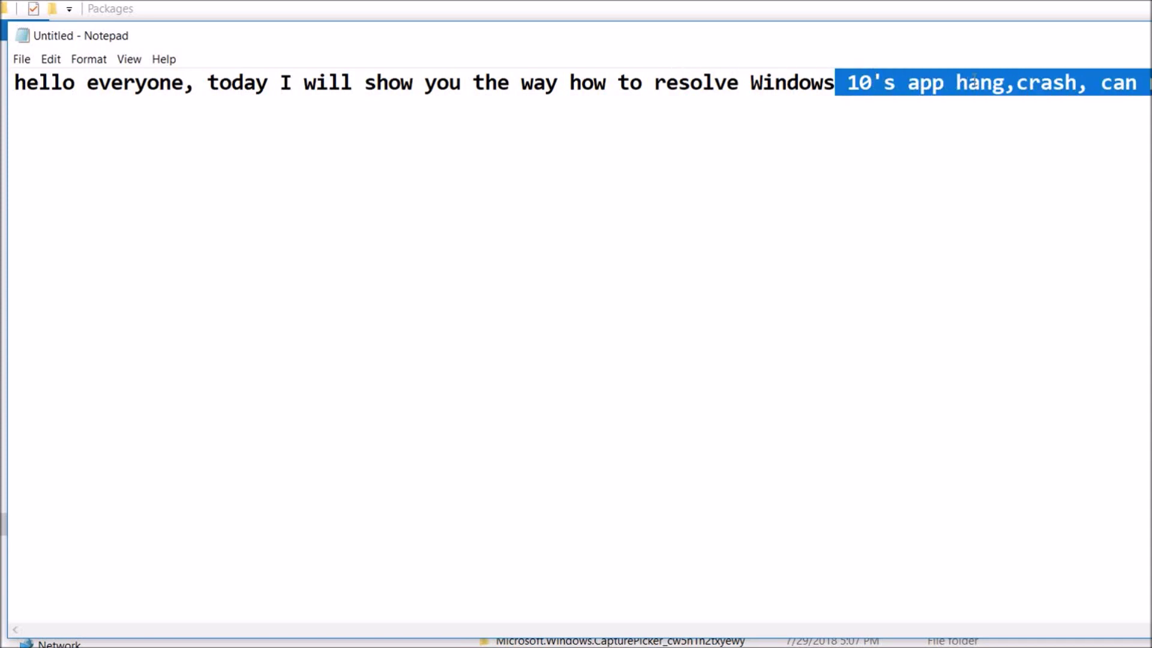
- Add a paragraph below the introduction: "In my case, my Skype is always hang, crash... have to wait few minute to back to normal..."
{"action": "key", "text": "End"}
{"action": "key", "text": "Return"}
{"action": "key", "text": "Return"}
{"action": "type", "text": "In my c"}
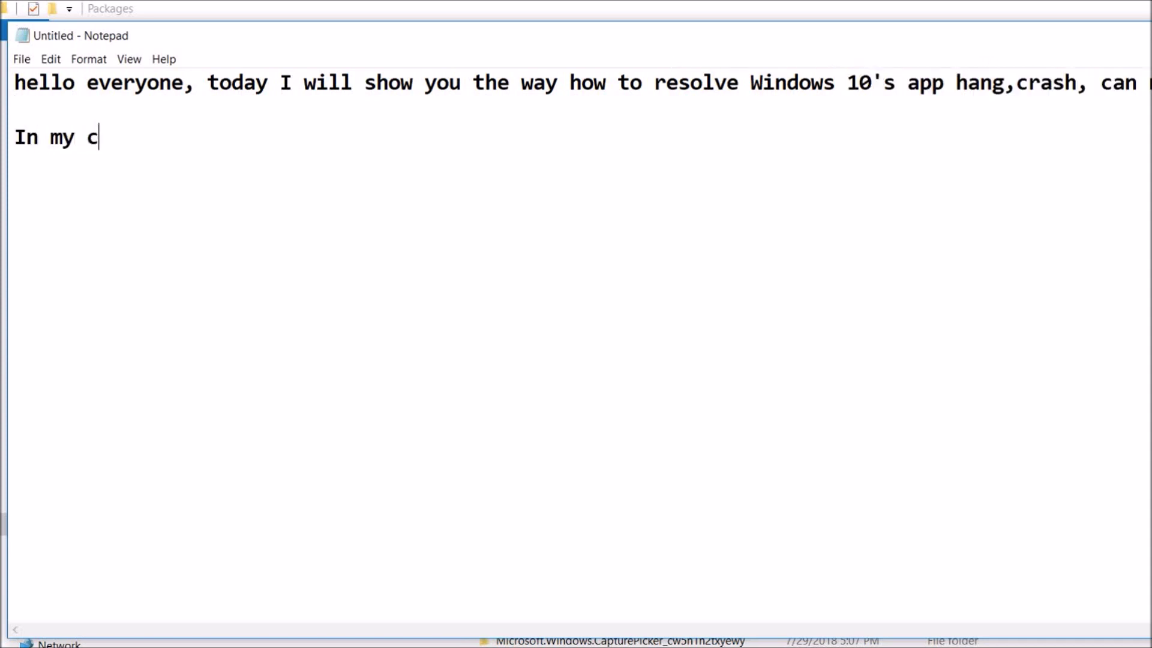
{"action": "type", "text": "ase, my Skyp"}
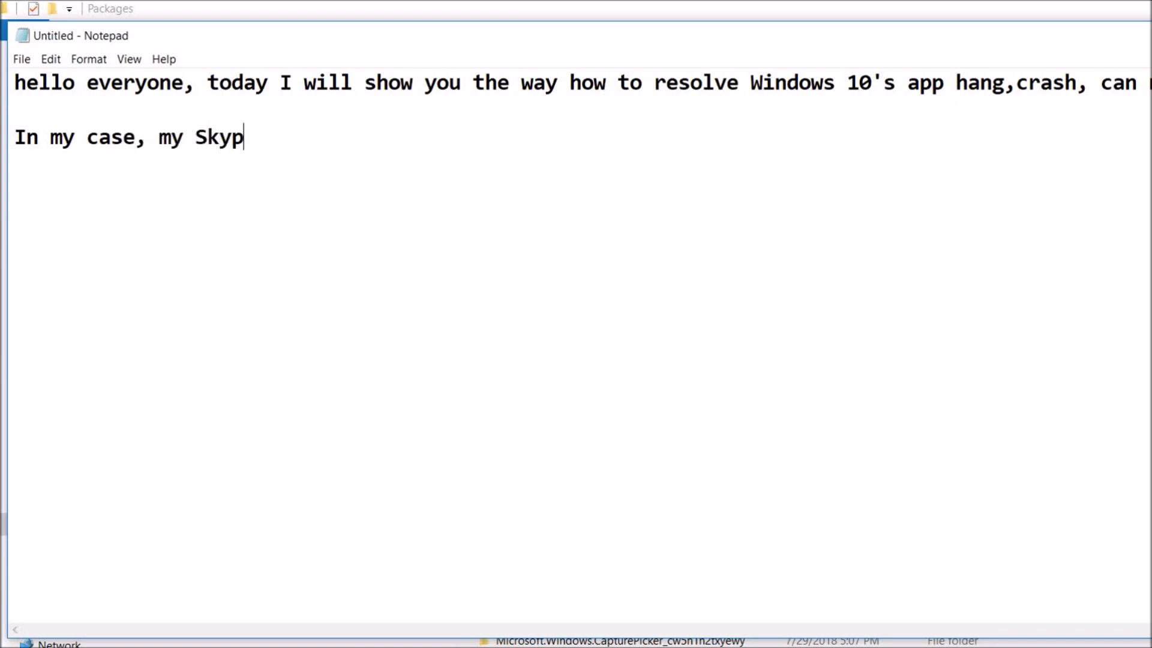
{"action": "type", "text": "e is always "}
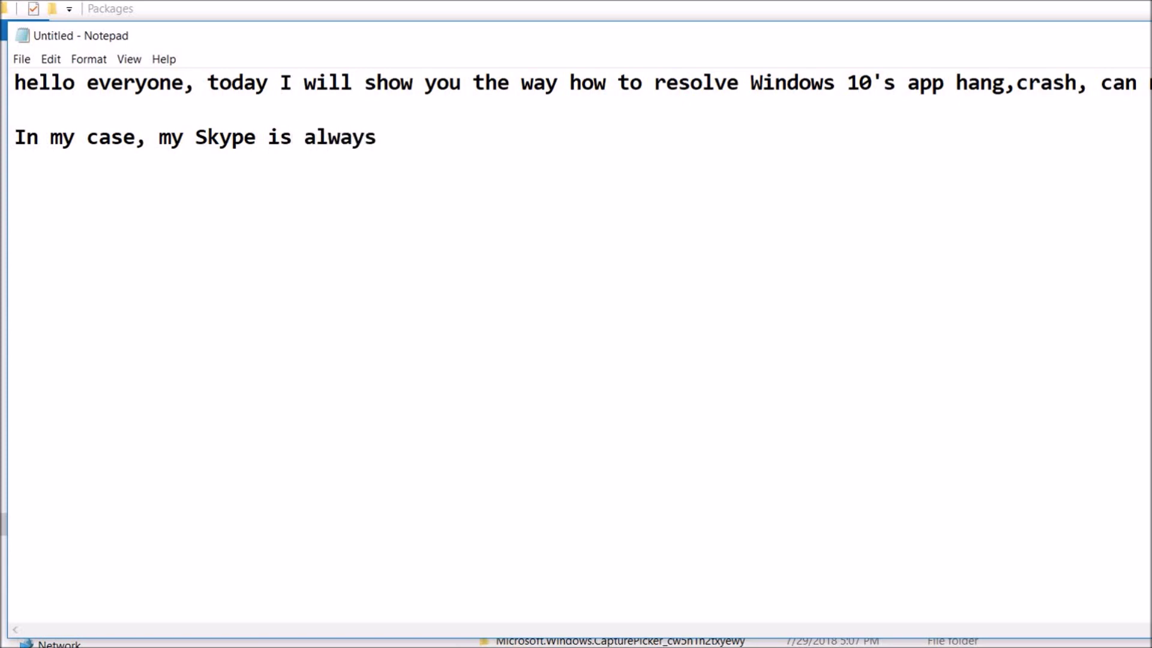
{"action": "type", "text": "hang, cr"}
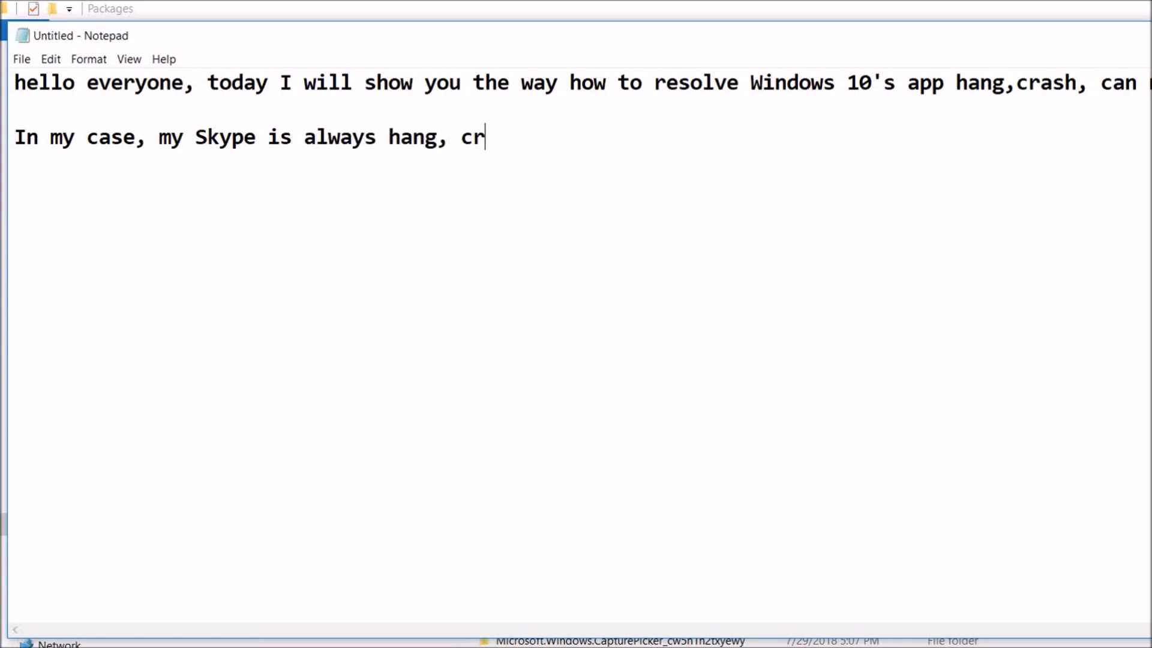
{"action": "type", "text": "ash... have to wait"}
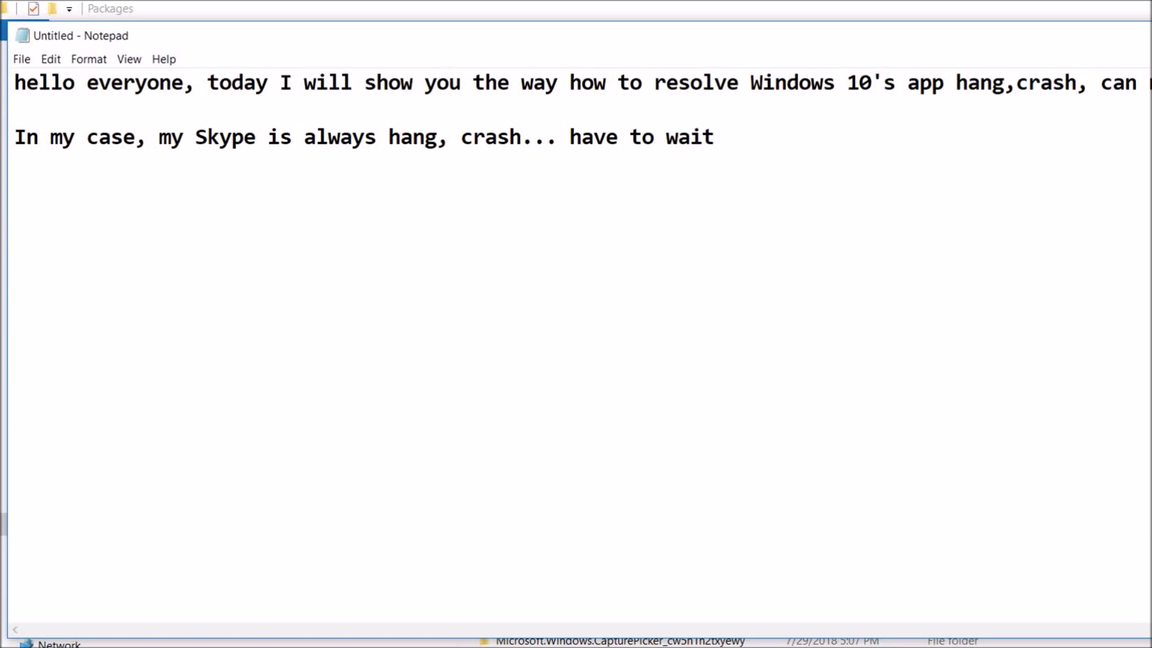
{"action": "type", "text": " few minute"}
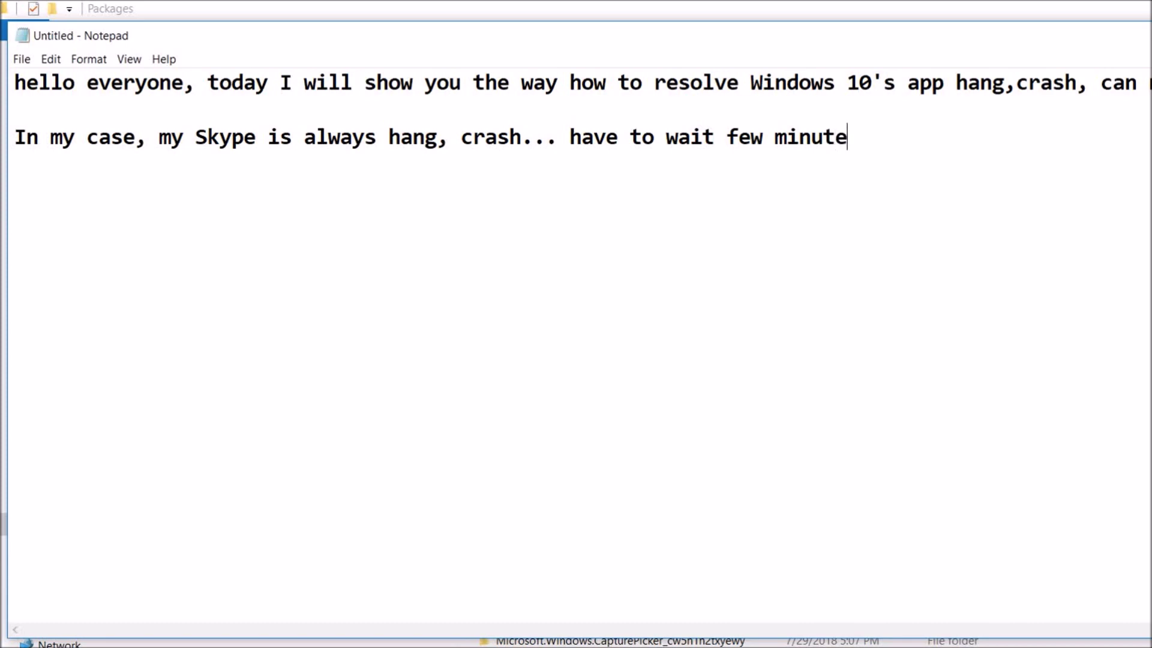
{"action": "type", "text": " to back"}
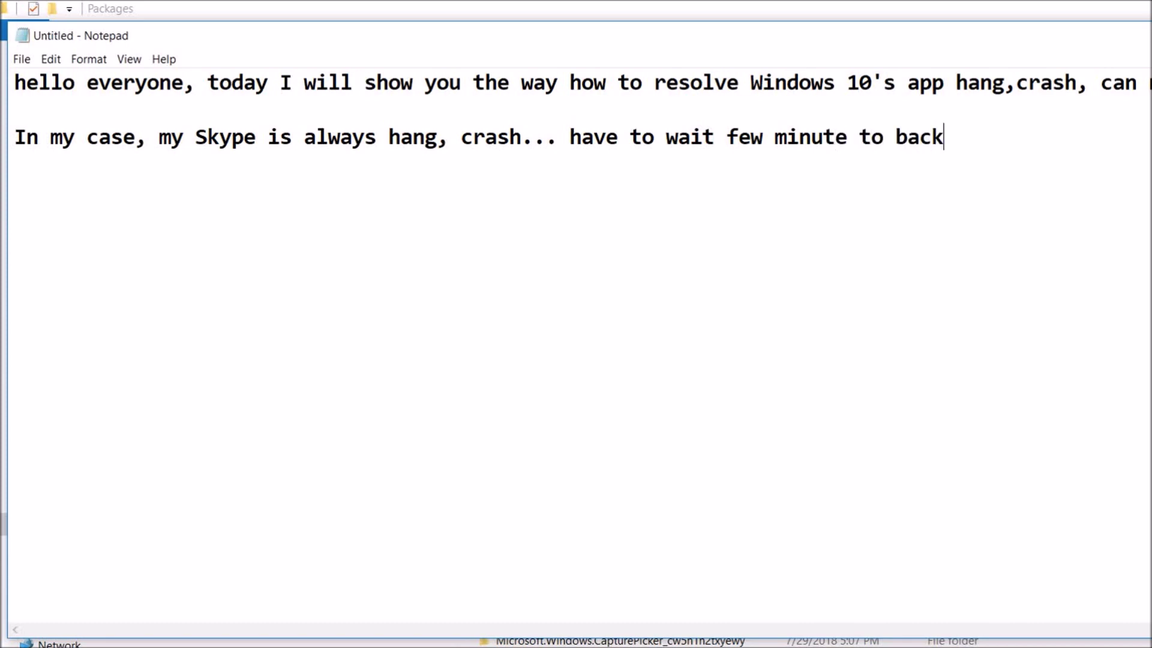
{"action": "type", "text": " to normal"}
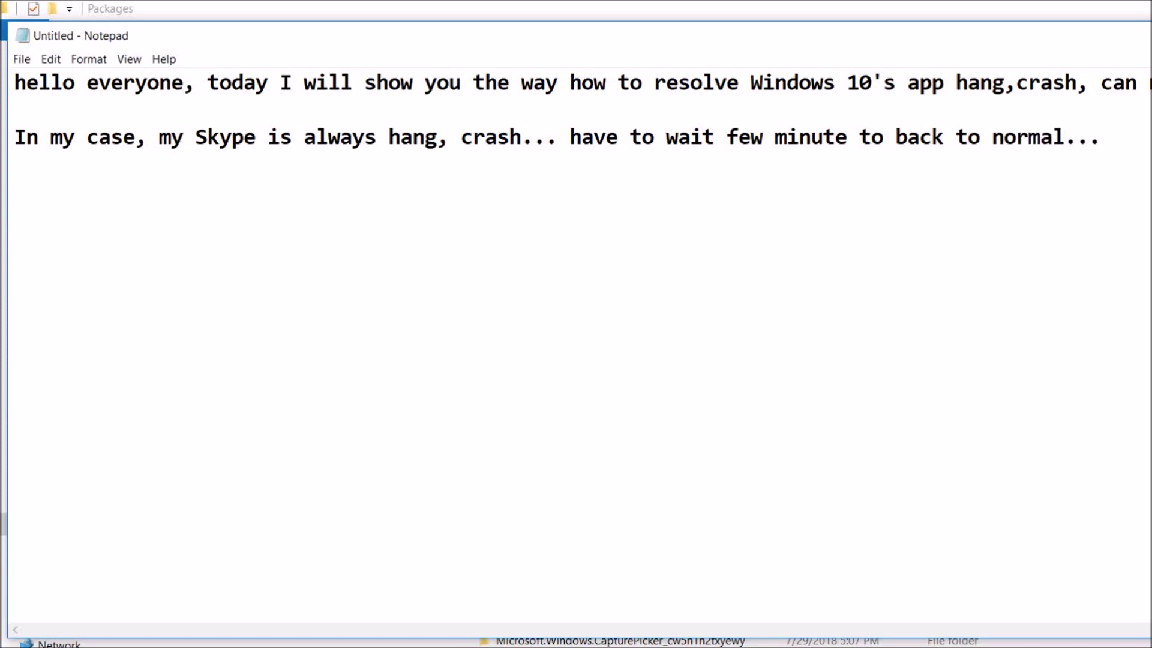
{"action": "type", "text": "..."}
- Add the paragraph "Please follow me step by step to fix it..." followed by a blank line
{"action": "key", "text": "Return"}
{"action": "key", "text": "Return"}
{"action": "type", "text": "Please follow me step by step to fix it..."}
{"action": "key", "text": "Return"}
{"action": "key", "text": "Return"}
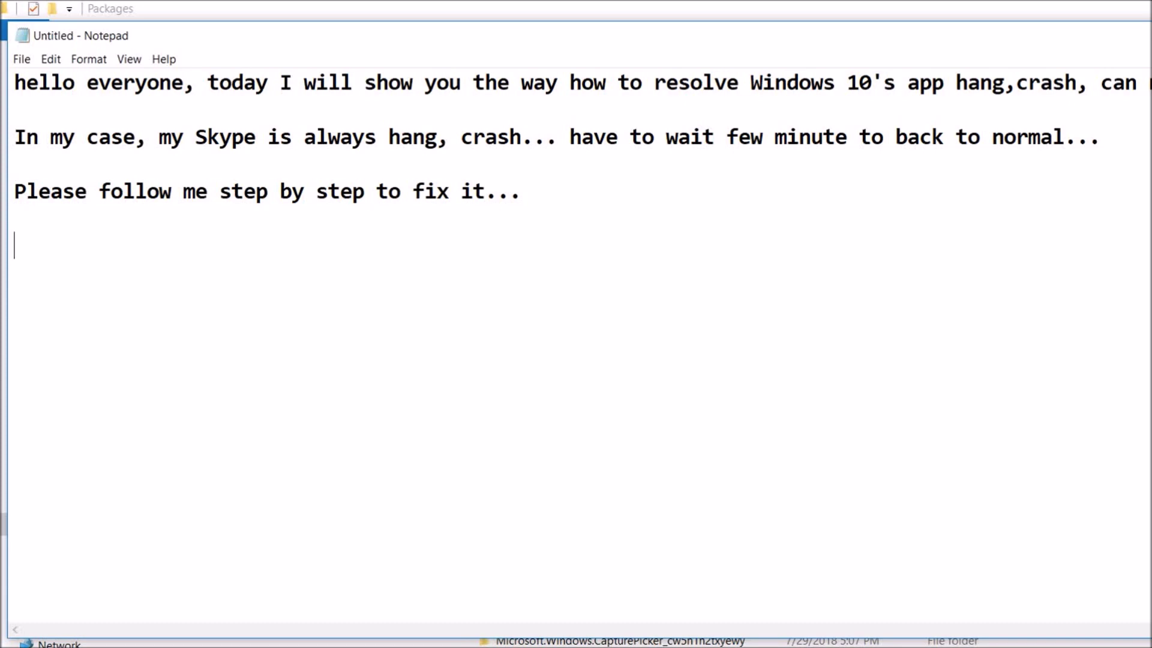
{"action": "type", "text": "Try to"}
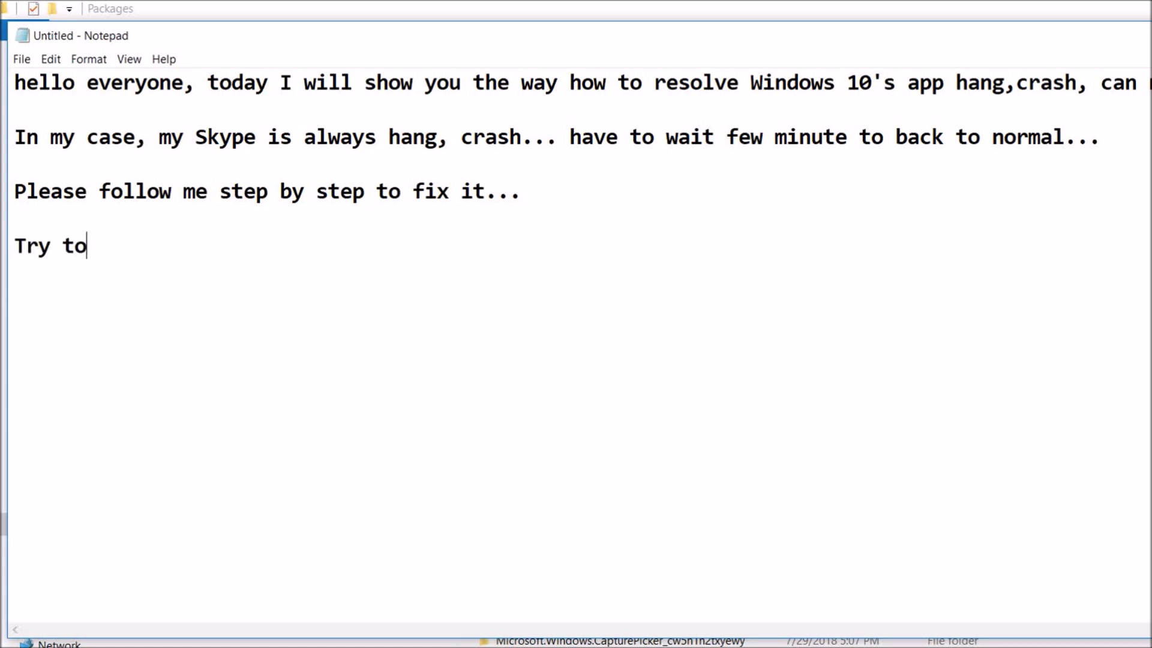
{"action": "key", "text": "BackSpace"}
{"action": "key", "text": "BackSpace"}
{"action": "key", "text": "BackSpace"}
{"action": "key", "text": "BackSpace"}
{"action": "key", "text": "BackSpace"}
{"action": "key", "text": "BackSpace"}
- Write the first numbered instruction: "1. try to find packages of App as this location: C:/users/admin"
{"action": "type", "text": "1. try to find"}
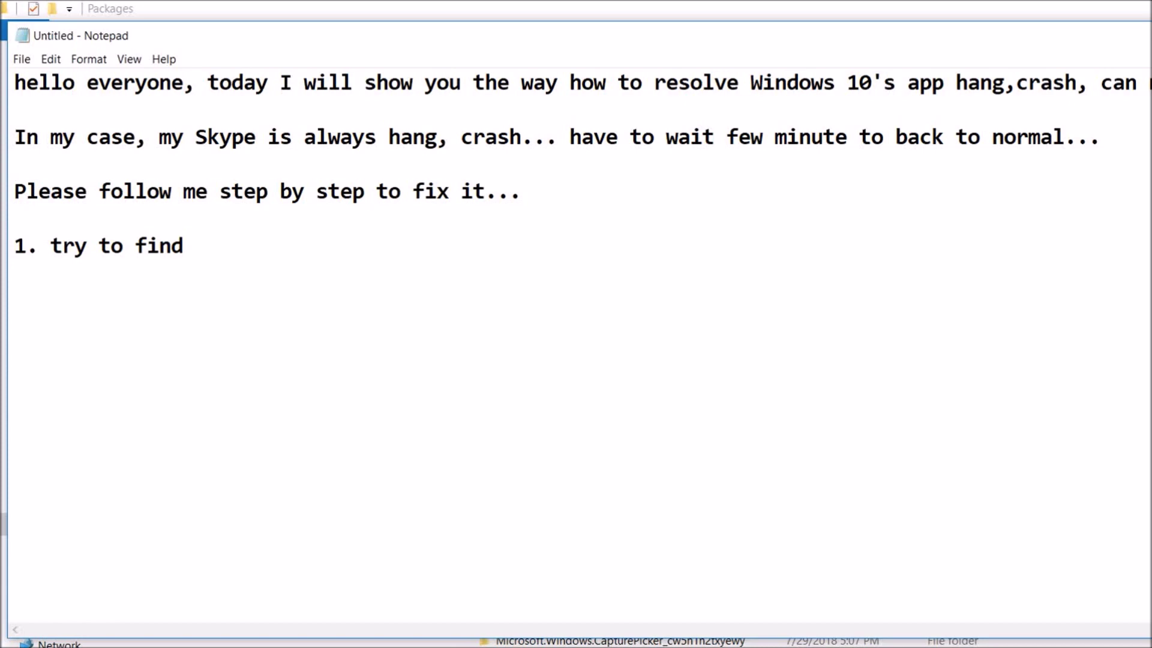
{"action": "type", "text": " packages of"}
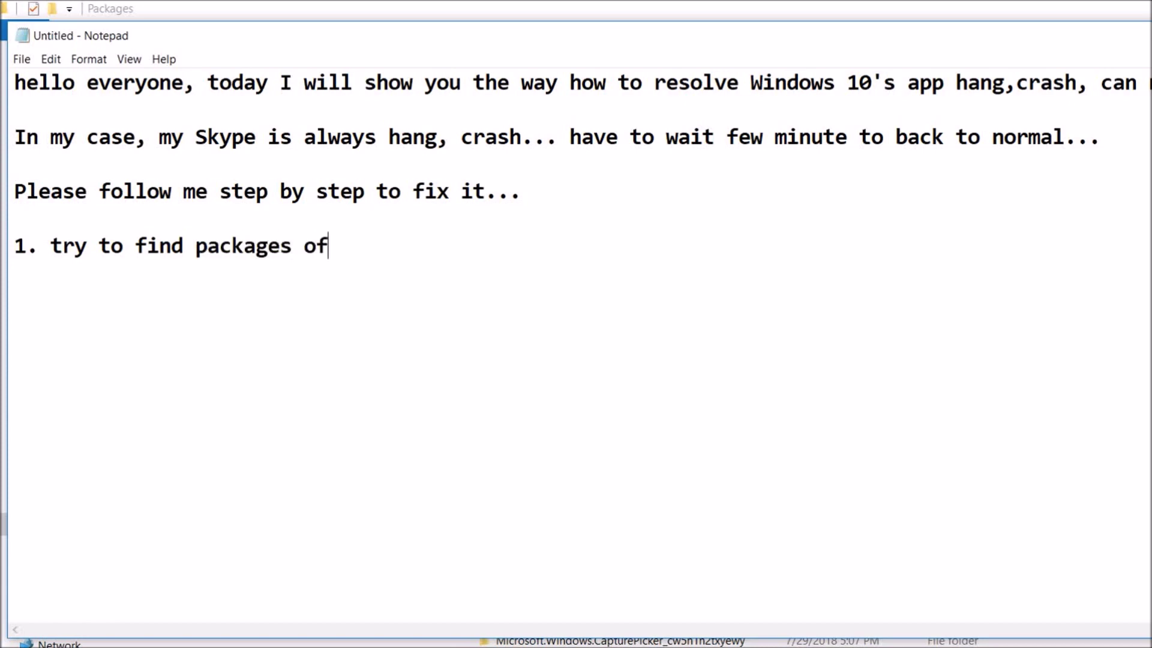
{"action": "type", "text": " App ass"}
{"action": "key", "text": "BackSpace"}
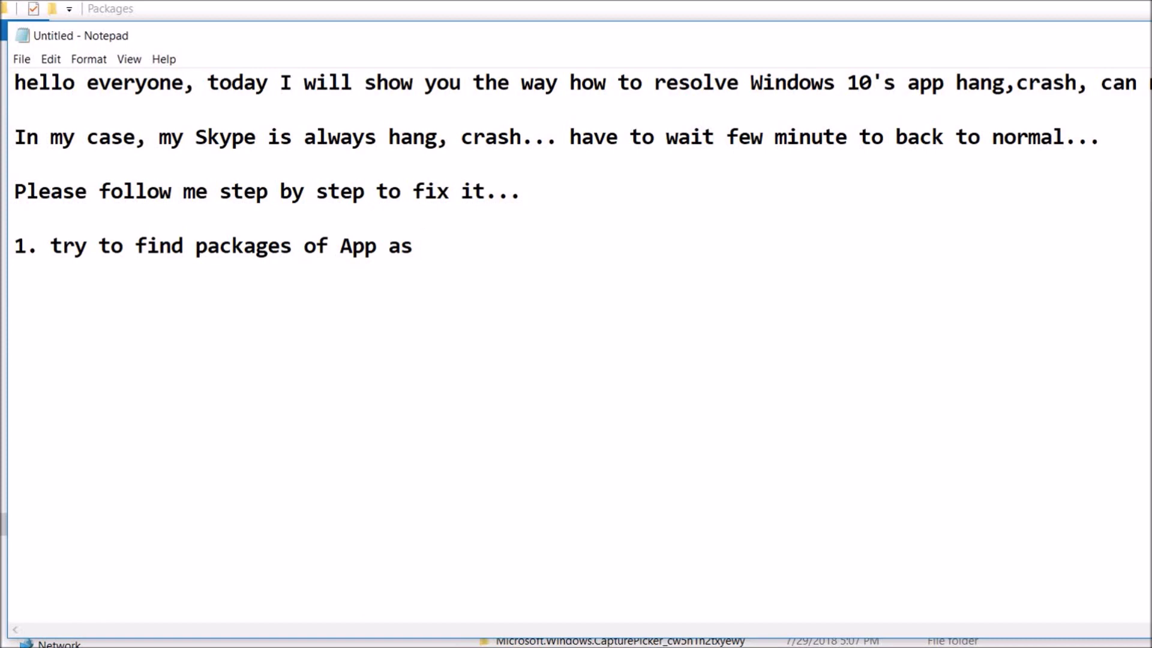
{"action": "type", "text": "this location: "}
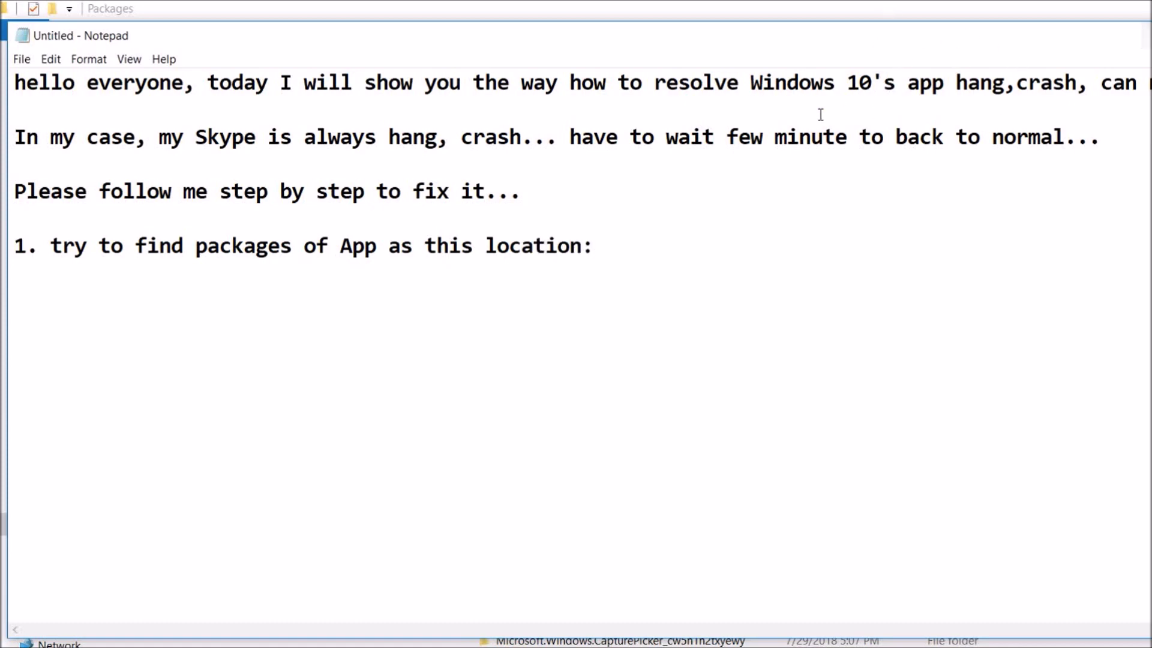
{"action": "type", "text": "C:/"}
{"action": "type", "text": "users/"}
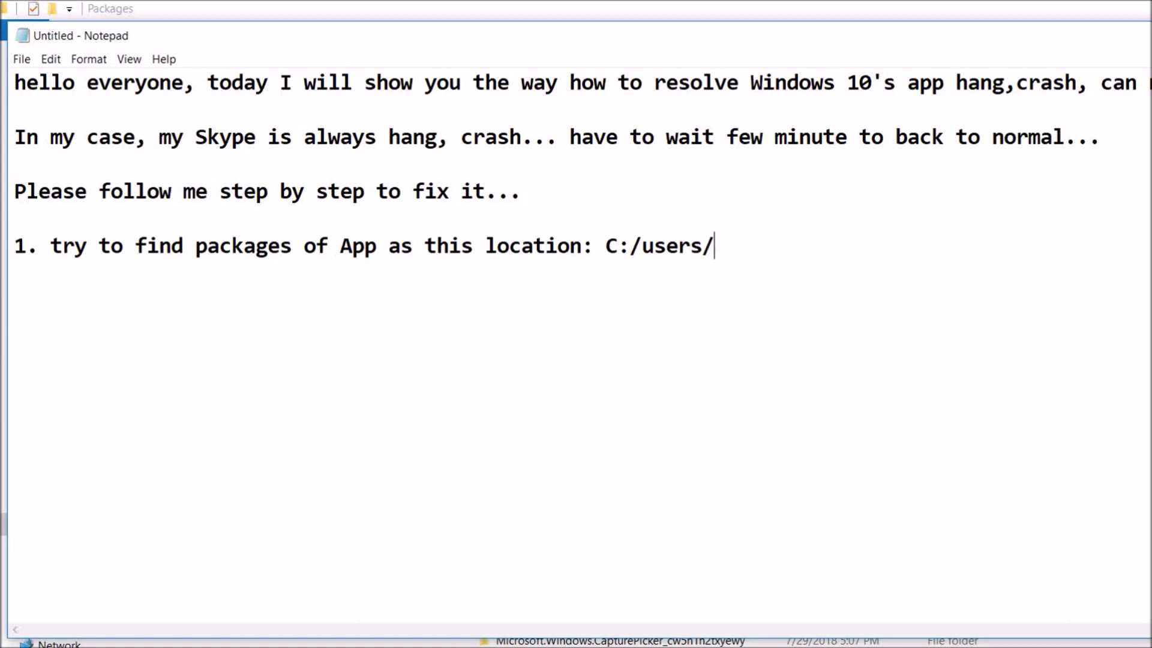
{"action": "type", "text": "admin"}
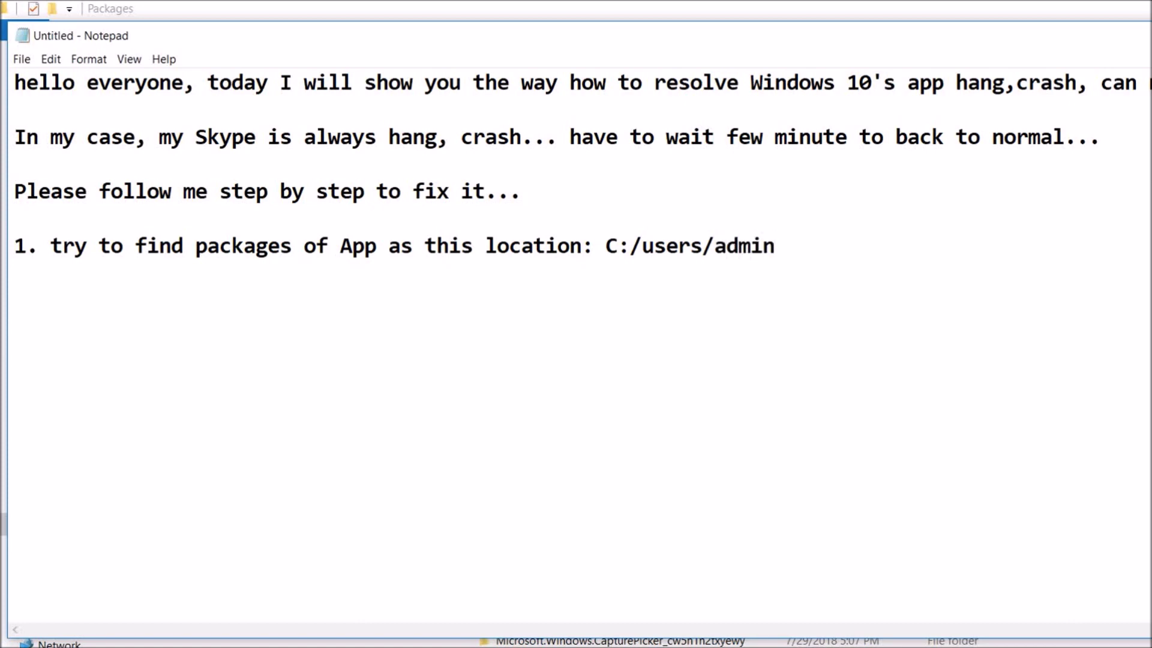
- Add a trailing backslash to the path in item 1 and replace its forward slashes, giving C:\users\admin\
{"action": "type", "text": "\\"}
{"action": "key", "text": "Left"}
{"action": "key", "text": "Left"}
{"action": "key", "text": "Left"}
{"action": "key", "text": "Left"}
{"action": "key", "text": "Left"}
{"action": "key", "text": "Left"}
{"action": "key", "text": "BackSpace"}
{"action": "type", "text": "\\"}
{"action": "key", "text": "Left"}
{"action": "key", "text": "Left"}
{"action": "key", "text": "Left"}
{"action": "key", "text": "BackSpace"}
{"action": "type", "text": "\\"}
{"action": "key", "text": "Right"}
{"action": "key", "text": "Right"}
{"action": "key", "text": "Right"}
{"action": "key", "text": "Right"}
{"action": "key", "text": "Right"}
{"action": "key", "text": "Right"}
{"action": "key", "text": "Right"}
{"action": "key", "text": "Right"}
{"action": "key", "text": "Right"}
{"action": "key", "text": "Right"}
{"action": "key", "text": "Right"}
{"action": "key", "text": "Right"}
- Continue item 1 after the path with "... look at in my video, may be you are" and start a new line beneath it
{"action": "type", "text": "... lo"}
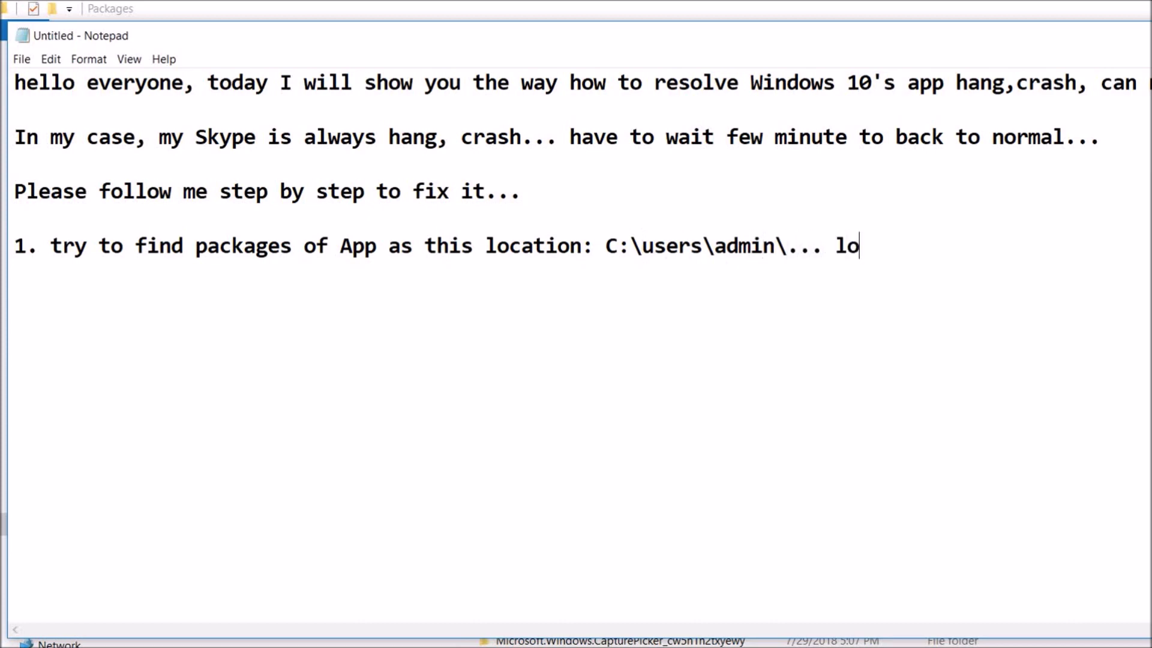
{"action": "type", "text": "ok at in m"}
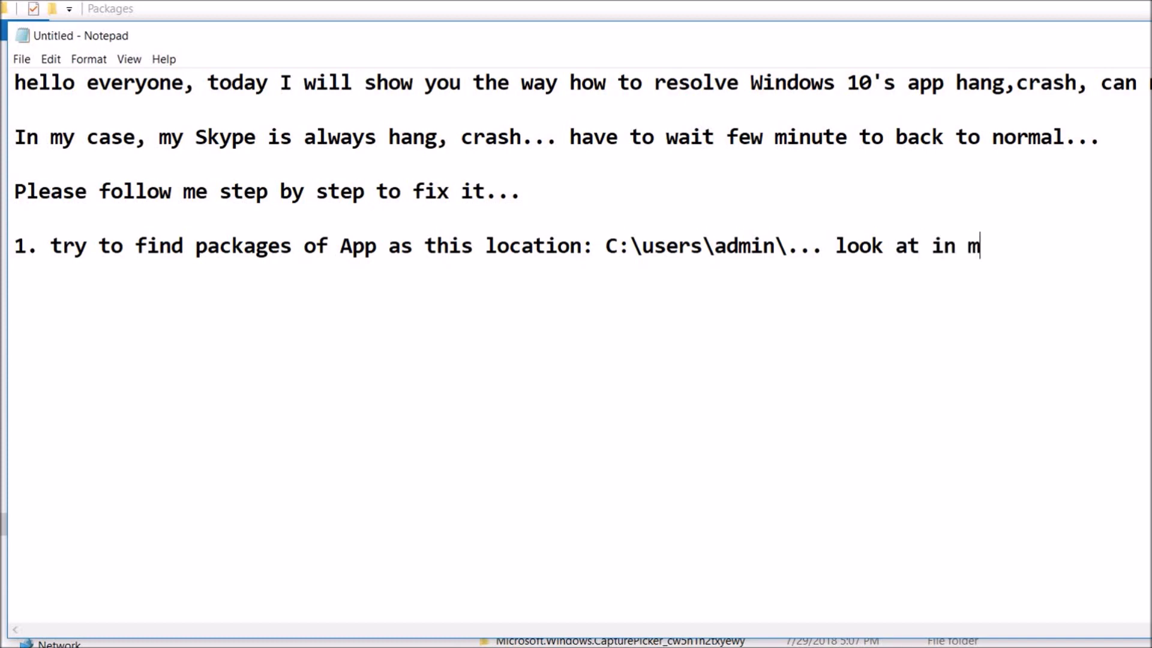
{"action": "type", "text": "y video, may b"}
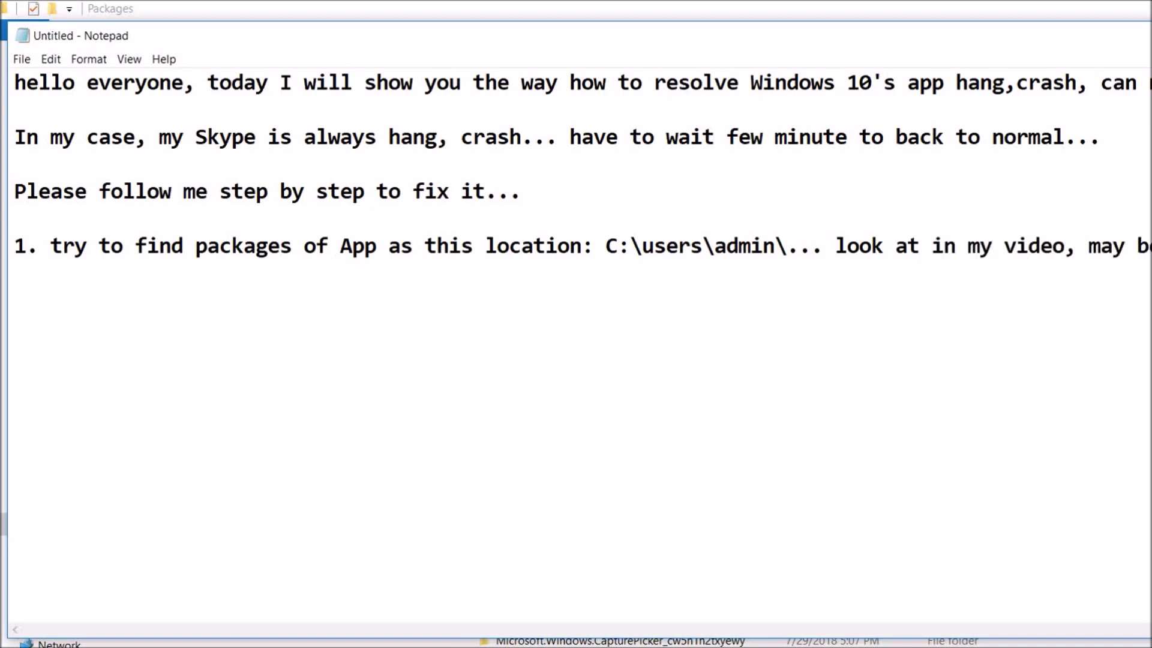
{"action": "type", "text": "e you"}
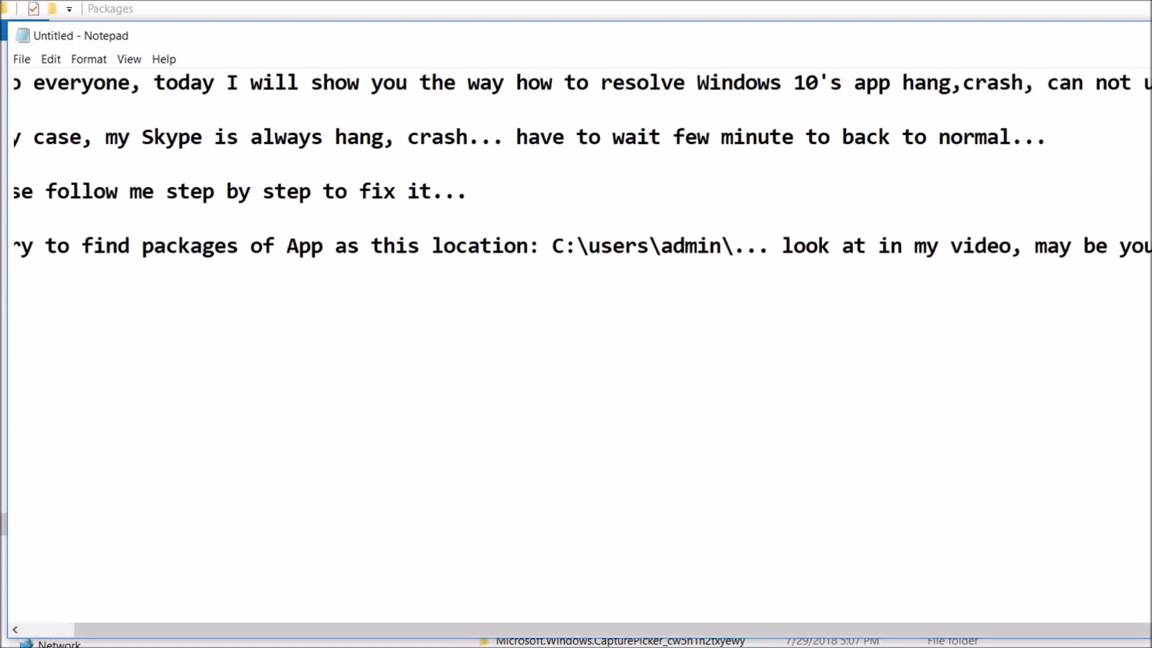
{"action": "type", "text": " are c"}
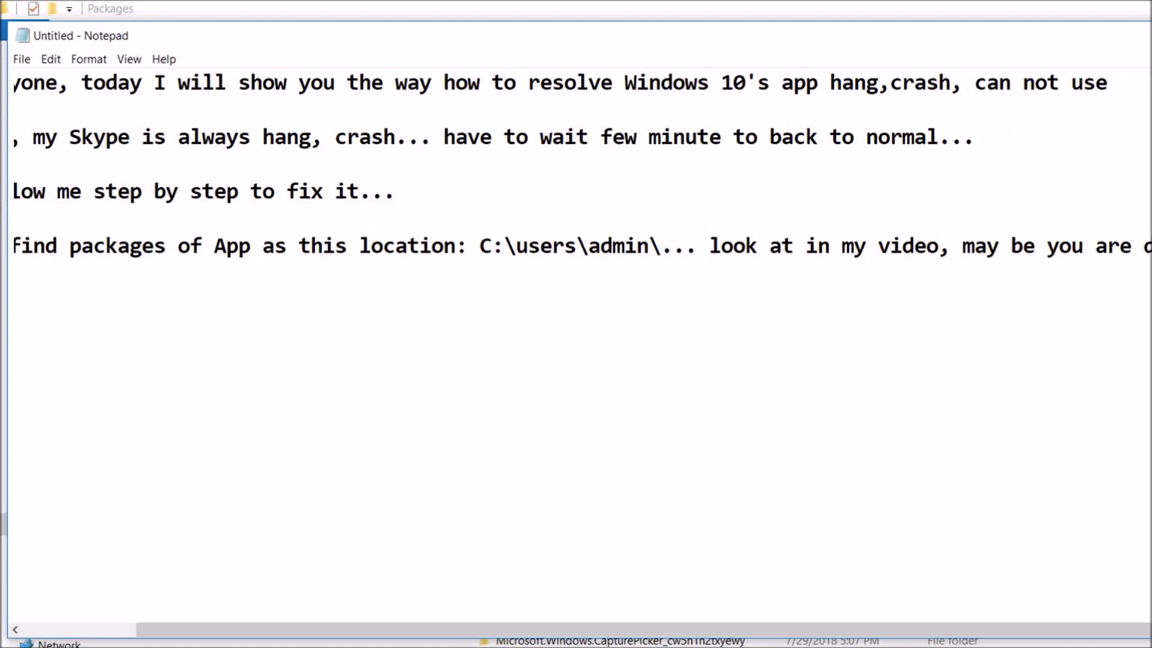
{"action": "key", "text": "Home"}
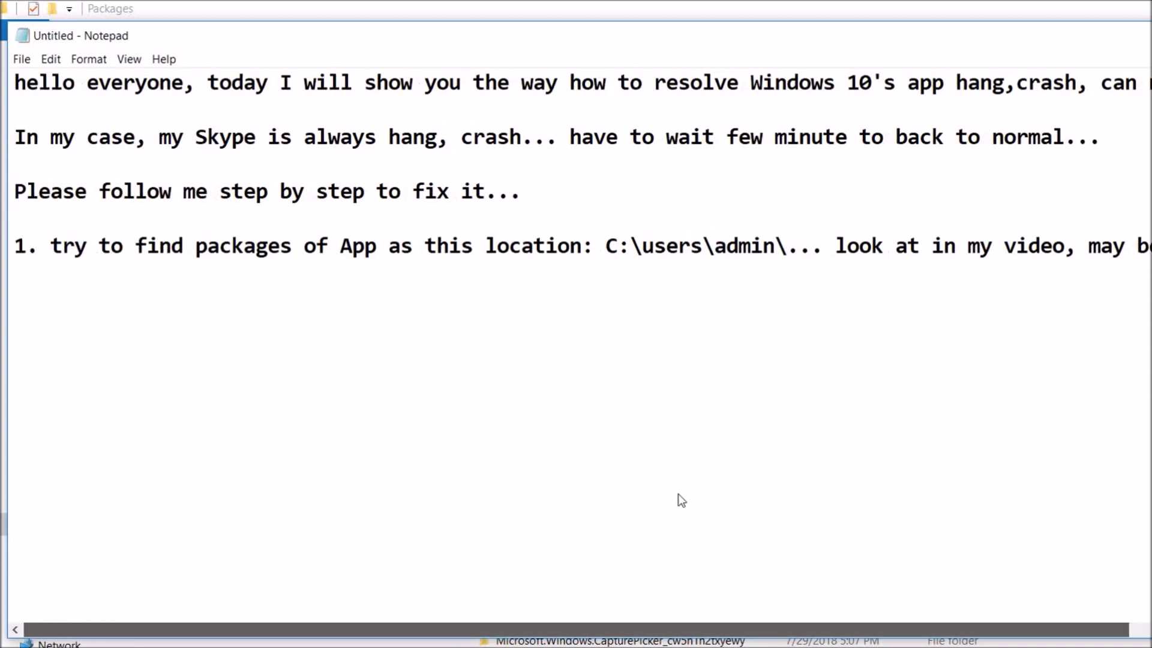
{"action": "left_click_drag", "start_coordinate": [238, 241], "coordinate": [123, 243]}
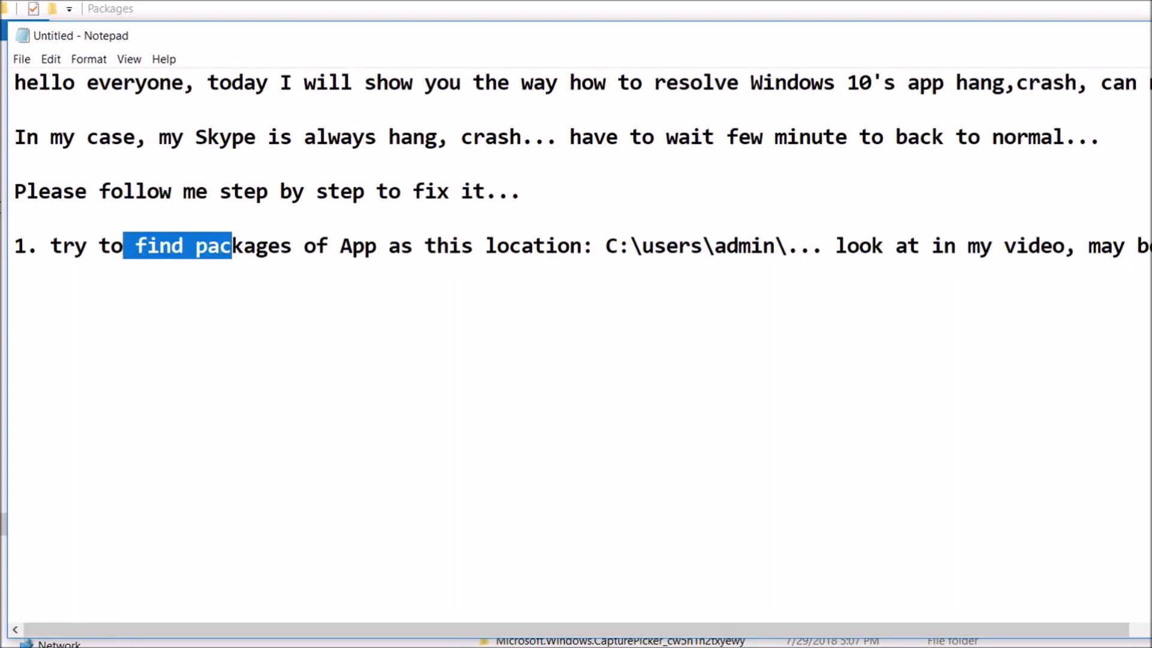
{"action": "left_click", "coordinate": [40, 219]}
{"action": "key", "text": "End"}
{"action": "key", "text": "Return"}
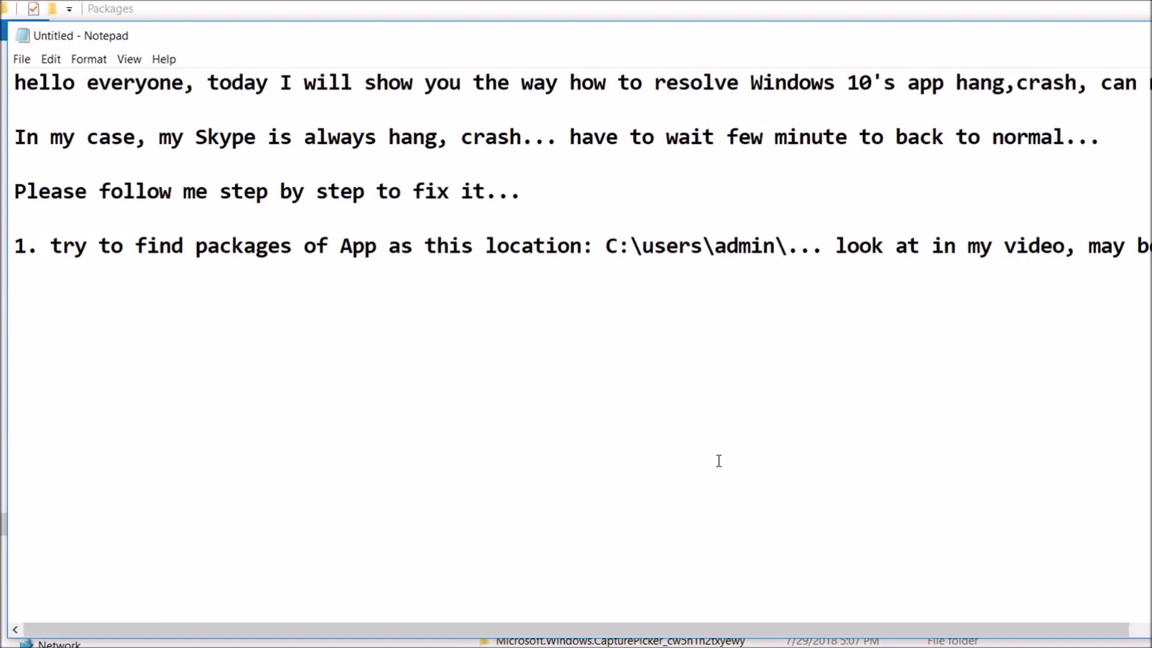
- Switch to File Explorer and examine the full path of the open Packages folder, C:\Users\Admin\AppData\Local\Packages
{"action": "left_click", "coordinate": [1000, 12]}
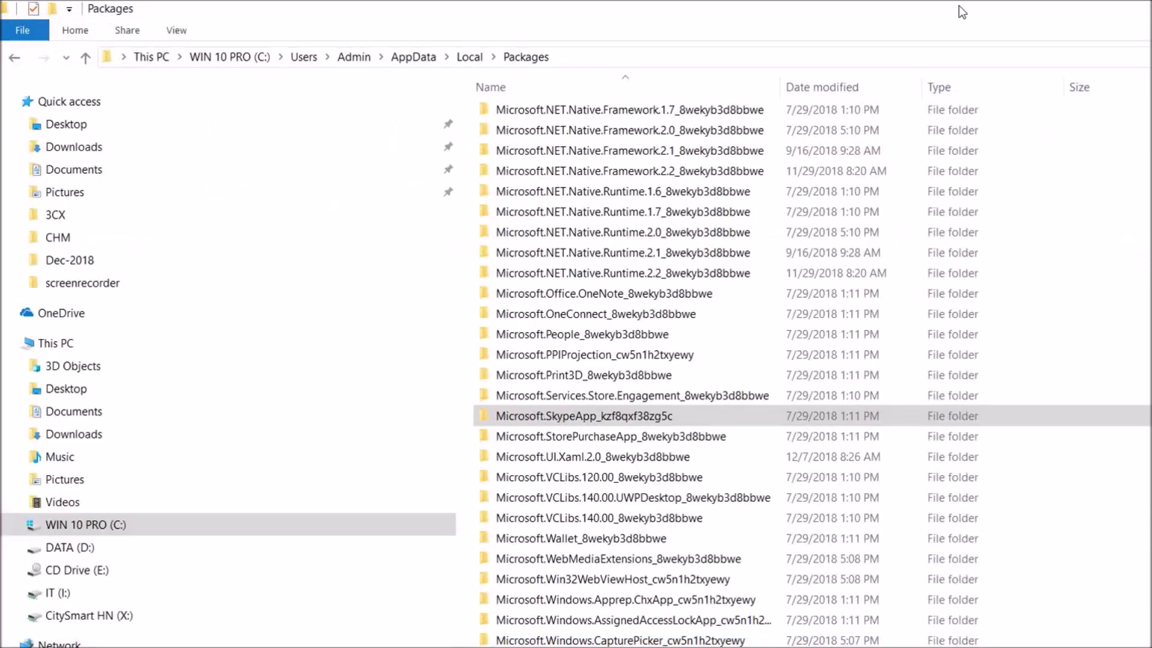
{"action": "left_click", "coordinate": [463, 44]}
{"action": "left_click", "coordinate": [108, 43]}
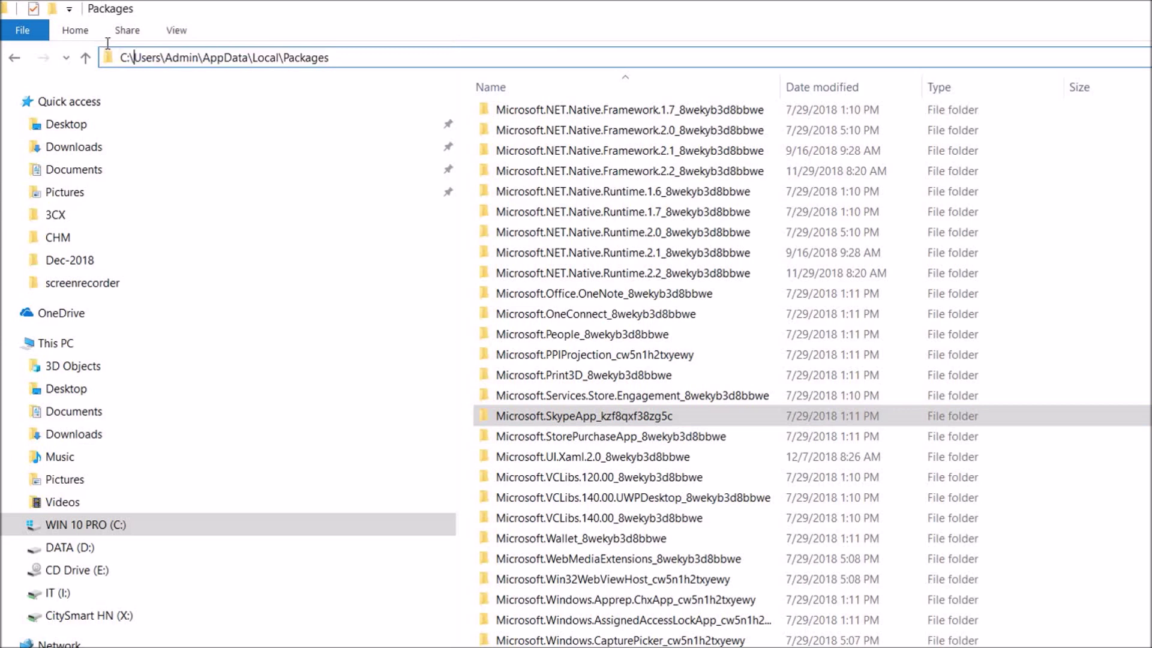
{"action": "left_click_drag", "start_coordinate": [141, 43], "coordinate": [231, 48]}
{"action": "left_click", "coordinate": [187, 48]}
{"action": "left_click", "coordinate": [271, 48]}
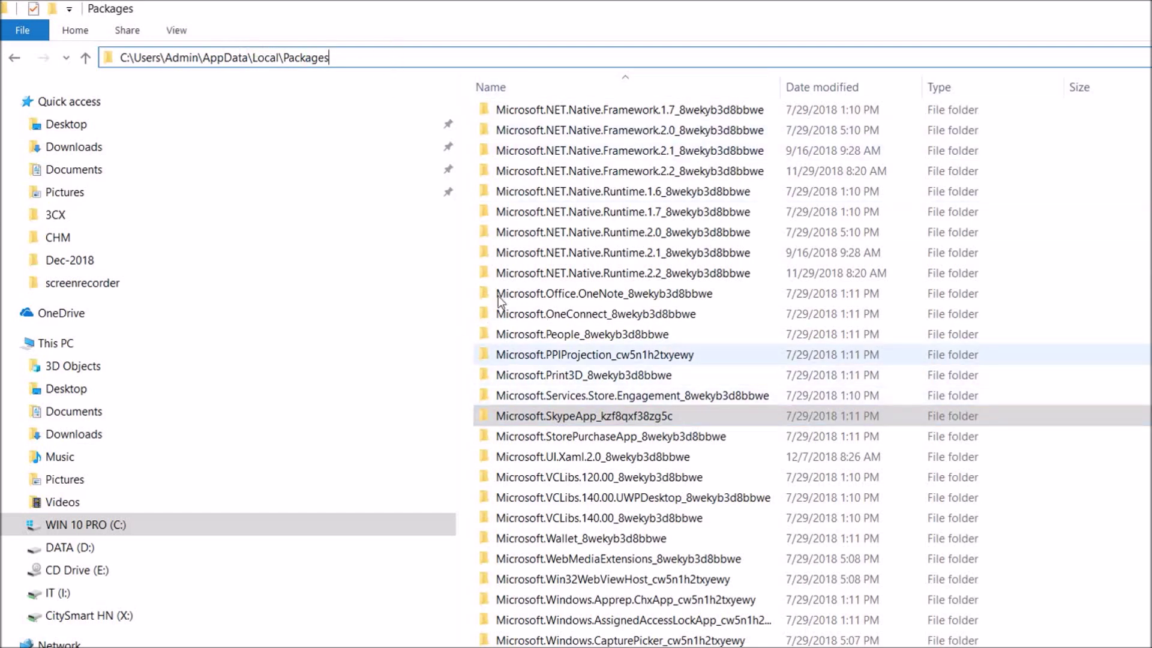
{"action": "left_click", "coordinate": [435, 335]}
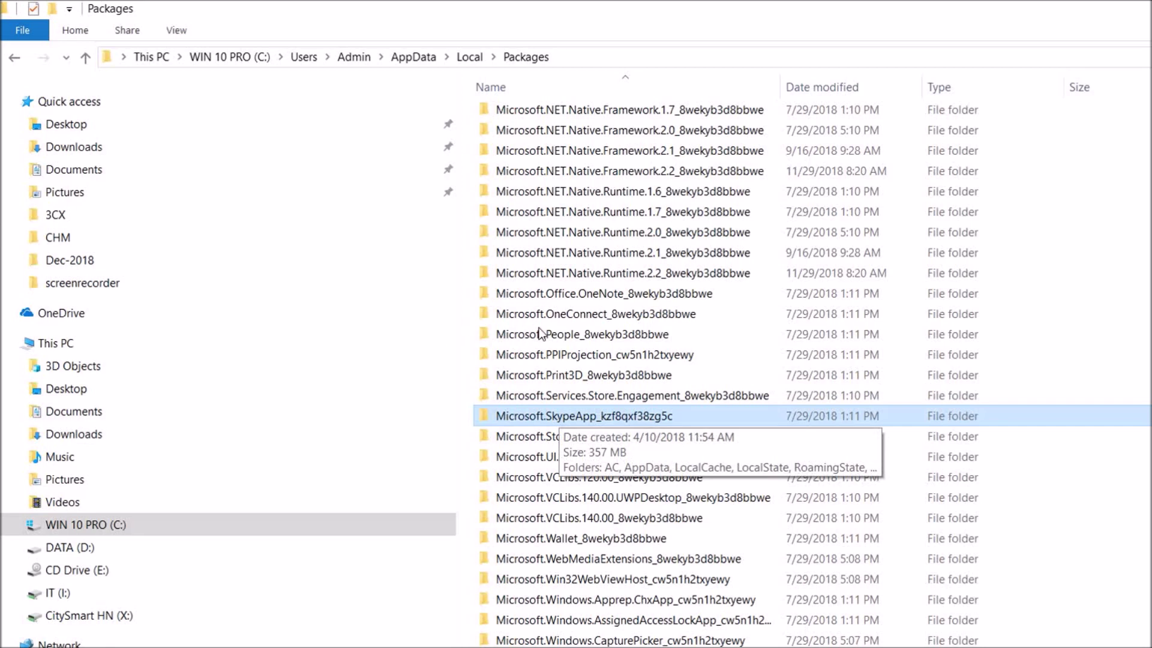
- Return to Notepad and add the line "Find the folder with name: Microsoft.SkypeApp_kzf8qxf38zg5c" under item 1
{"action": "key", "text": "alt+Tab"}
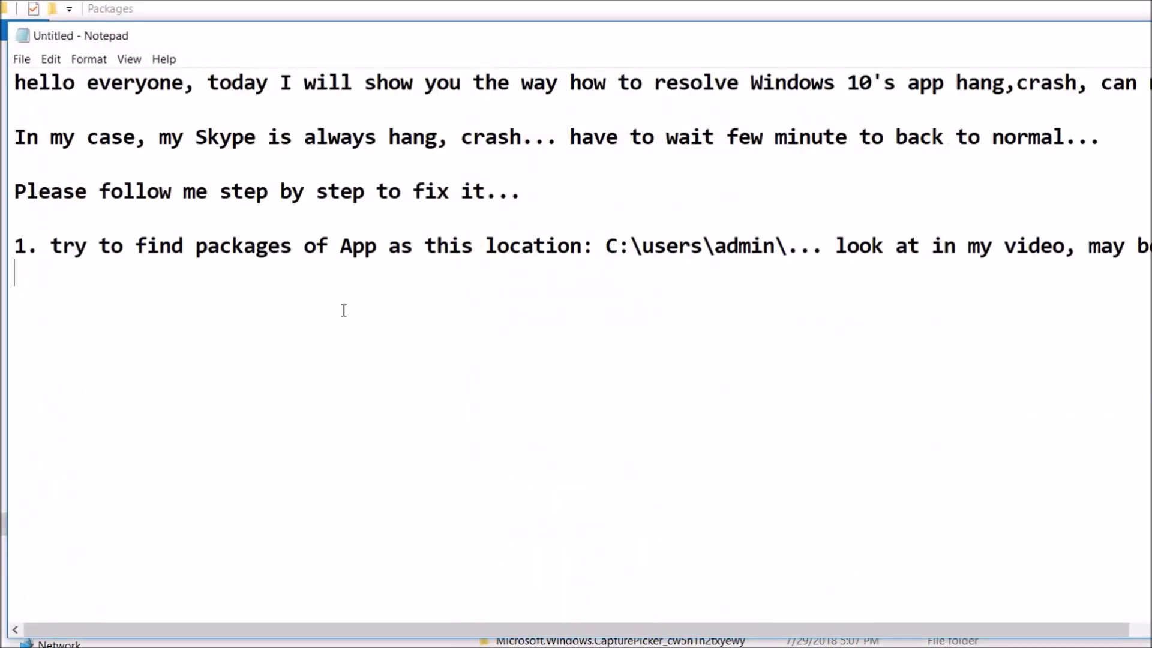
{"action": "type", "text": "Find t"}
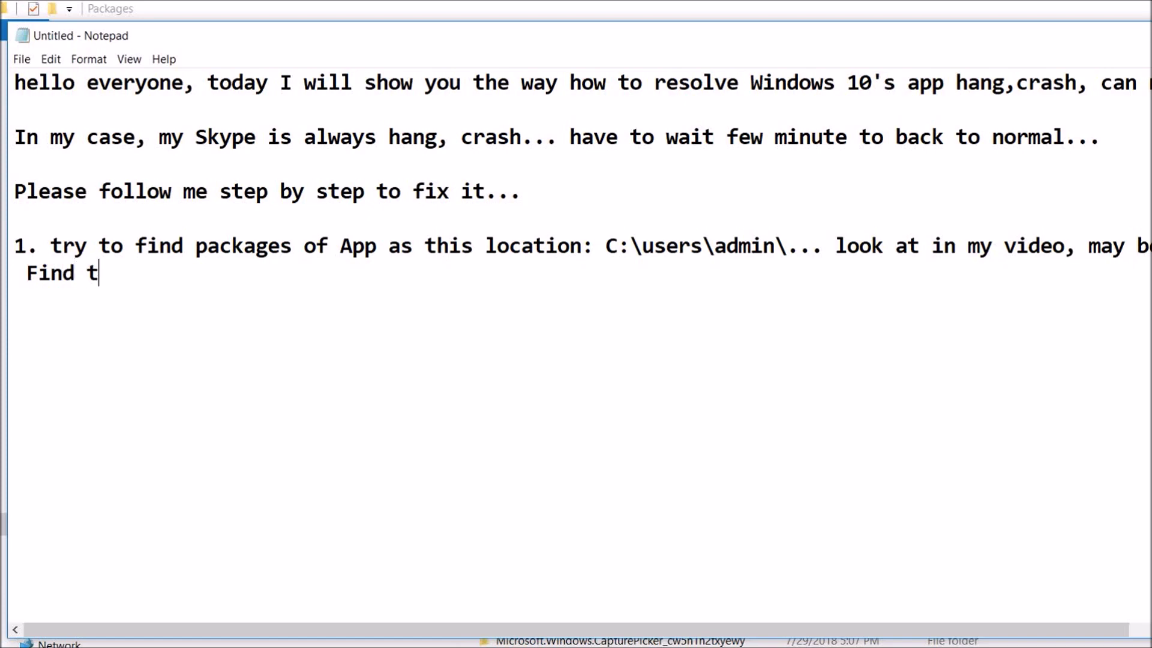
{"action": "type", "text": "he fol"}
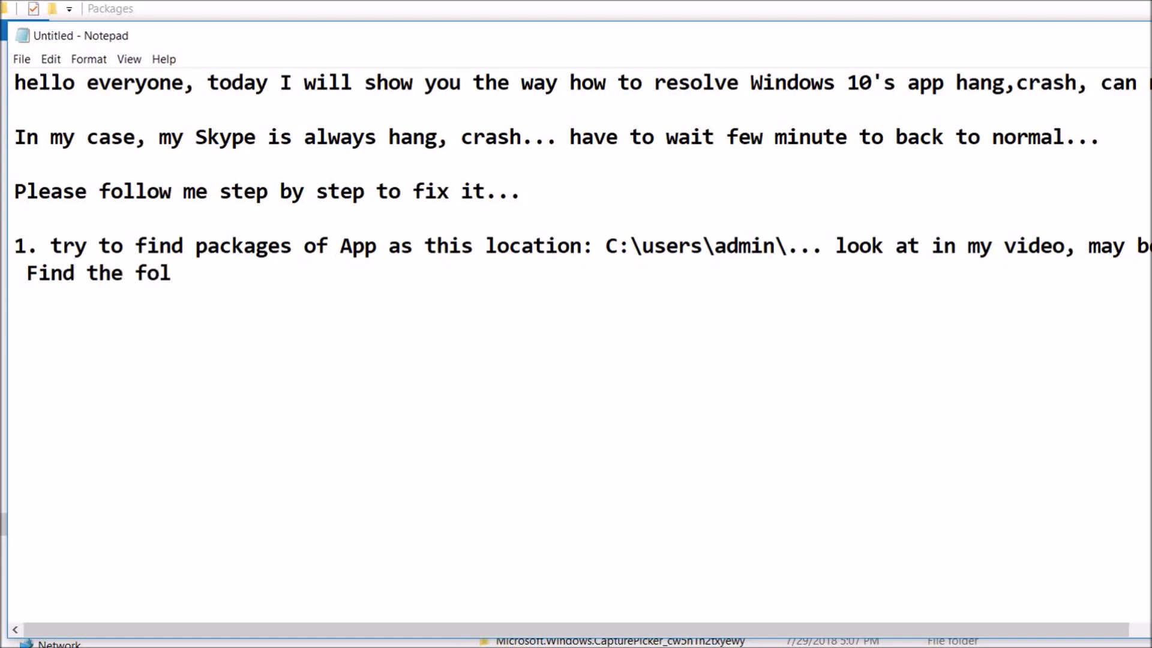
{"action": "type", "text": "der wit"}
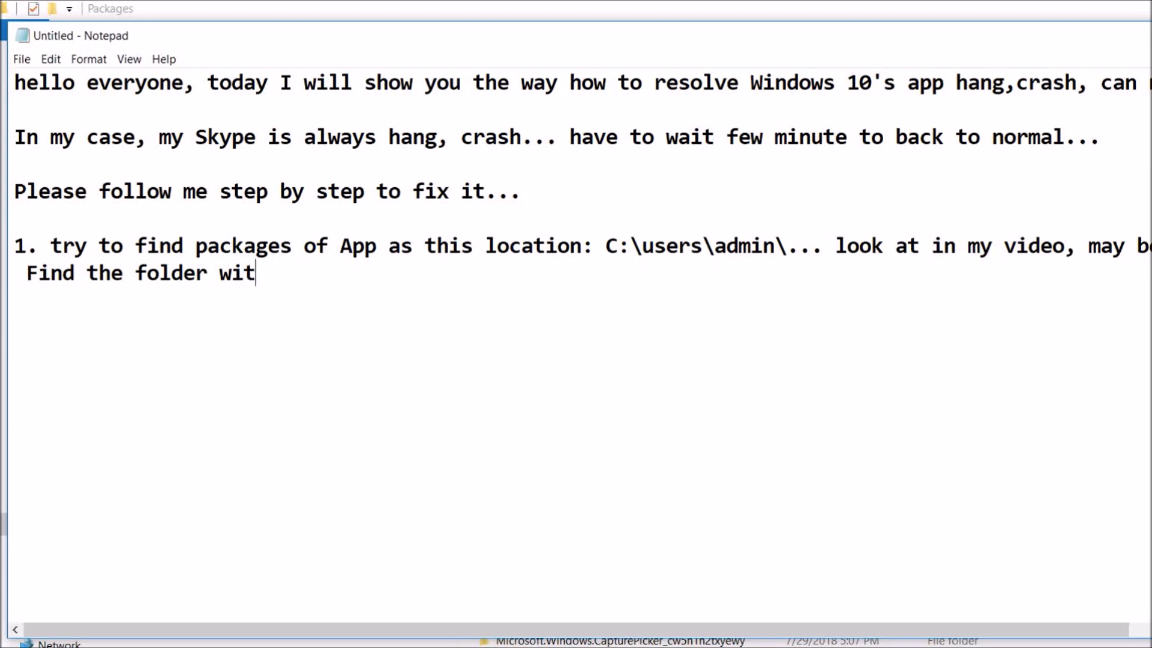
{"action": "type", "text": "h name"}
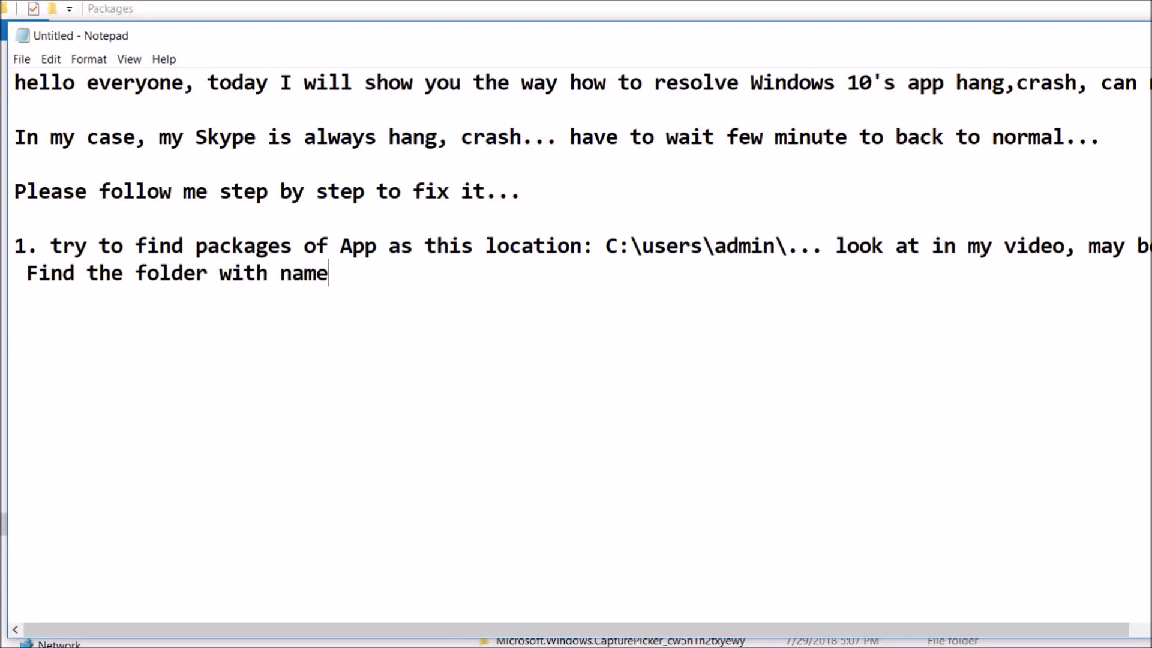
{"action": "type", "text": ":"}
{"action": "type", "text": "Microsoft.SkypeApp_kzf8qxf38zg5c"}
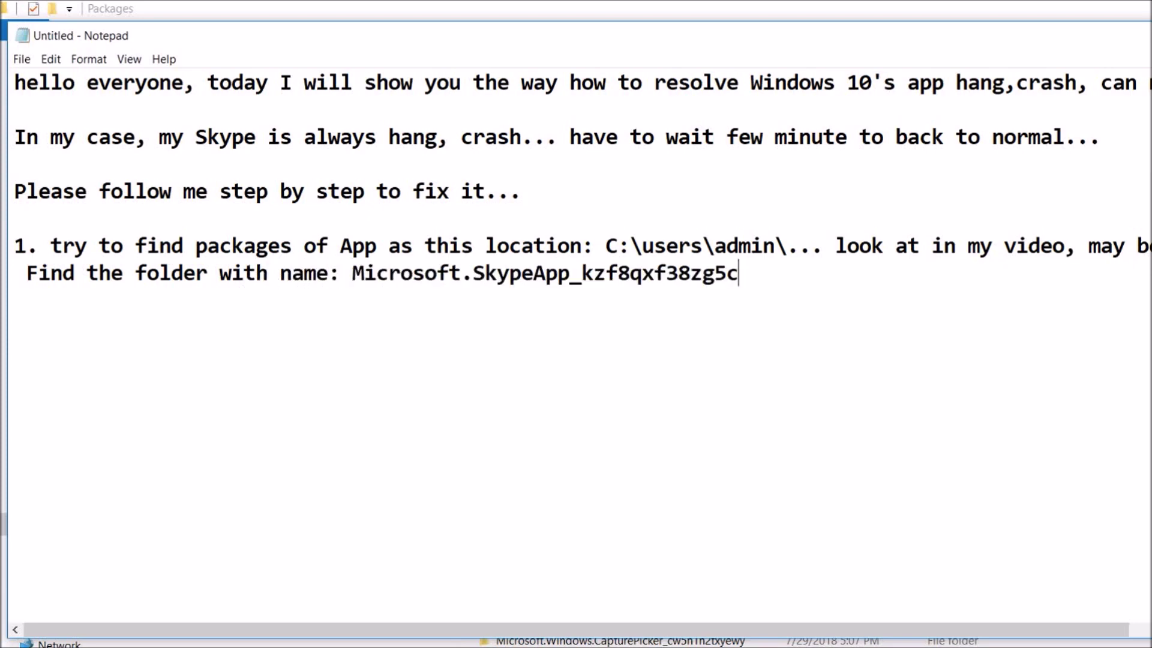
- Append "--> Skype app." to the end of the folder name line under item 1
{"action": "left_click_drag", "start_coordinate": [573, 275], "coordinate": [476, 275]}
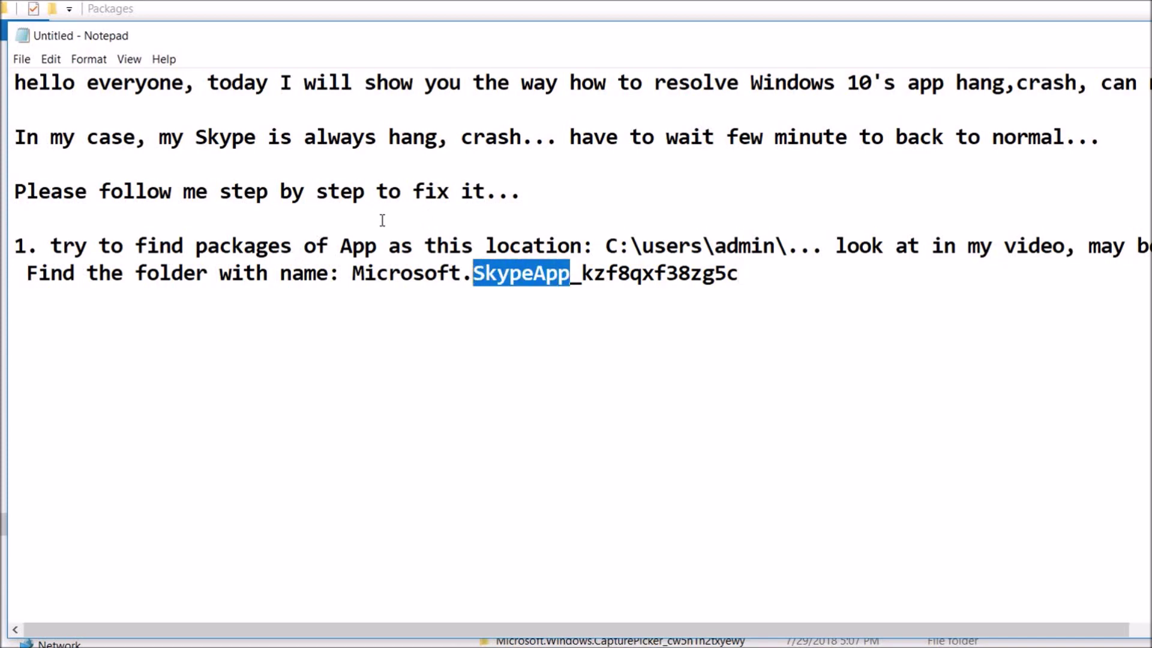
{"action": "key", "text": "End"}
{"action": "type", "text": "--> Skype app"}
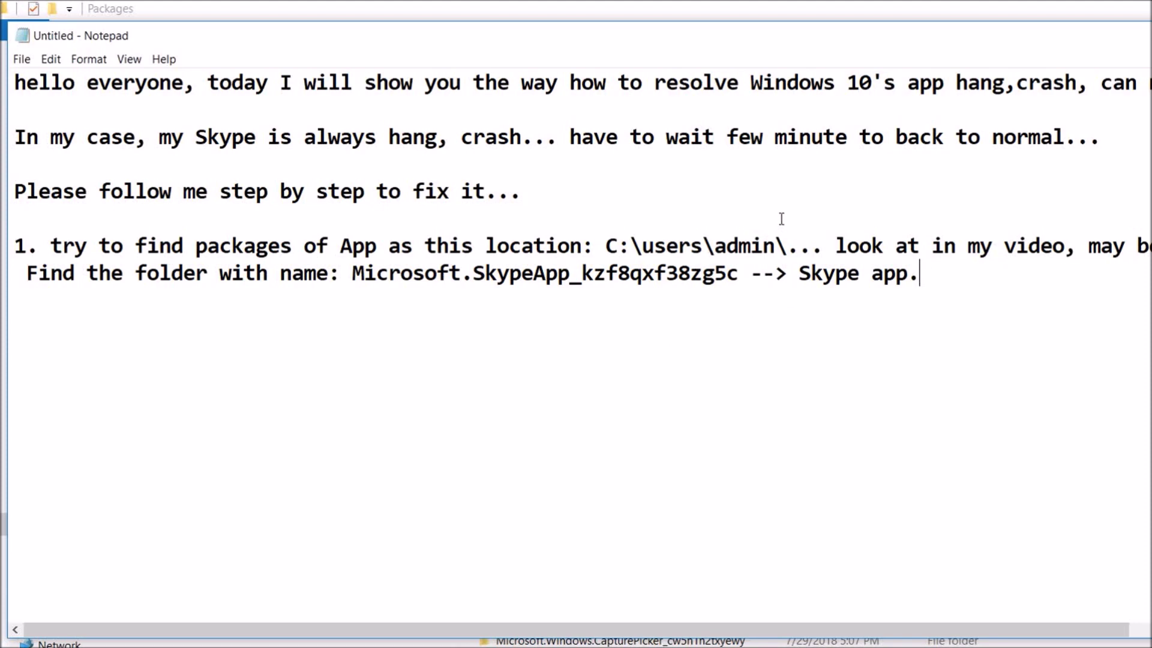
- Add item 2 reading: Copy name of this folder: in my case is: "Microsoft.SkypeApp_kzf8qxf38zg5c", and leave a blank line beneath it
{"action": "key", "text": "Return"}
{"action": "type", "text": "2. Copy "}
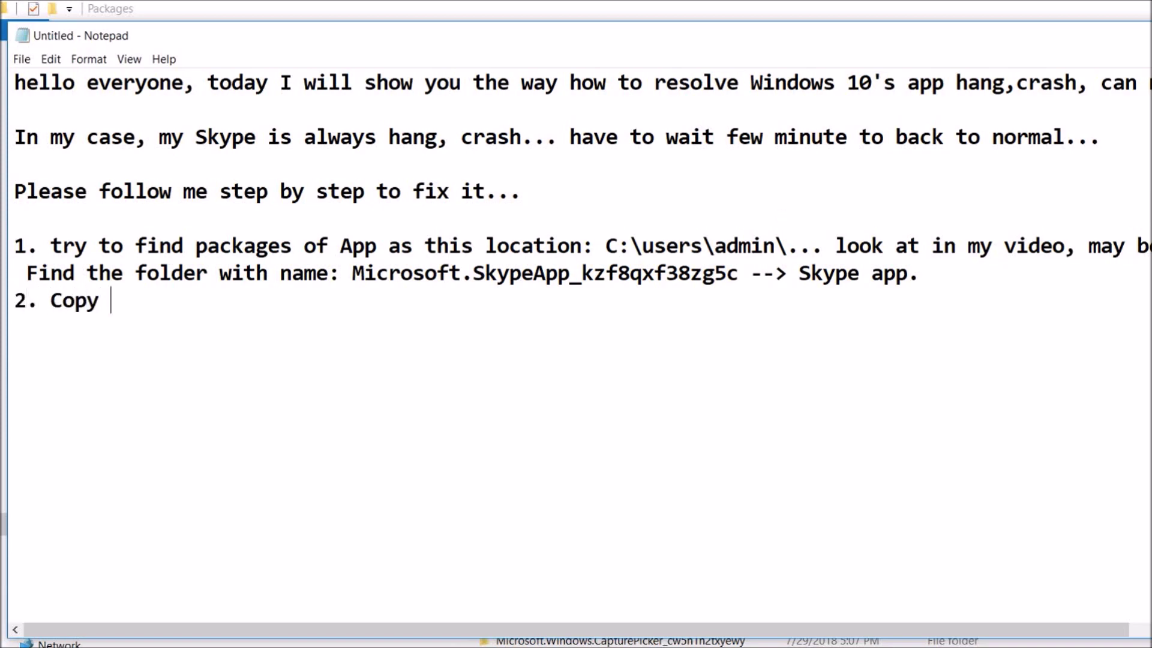
{"action": "type", "text": "name of this "}
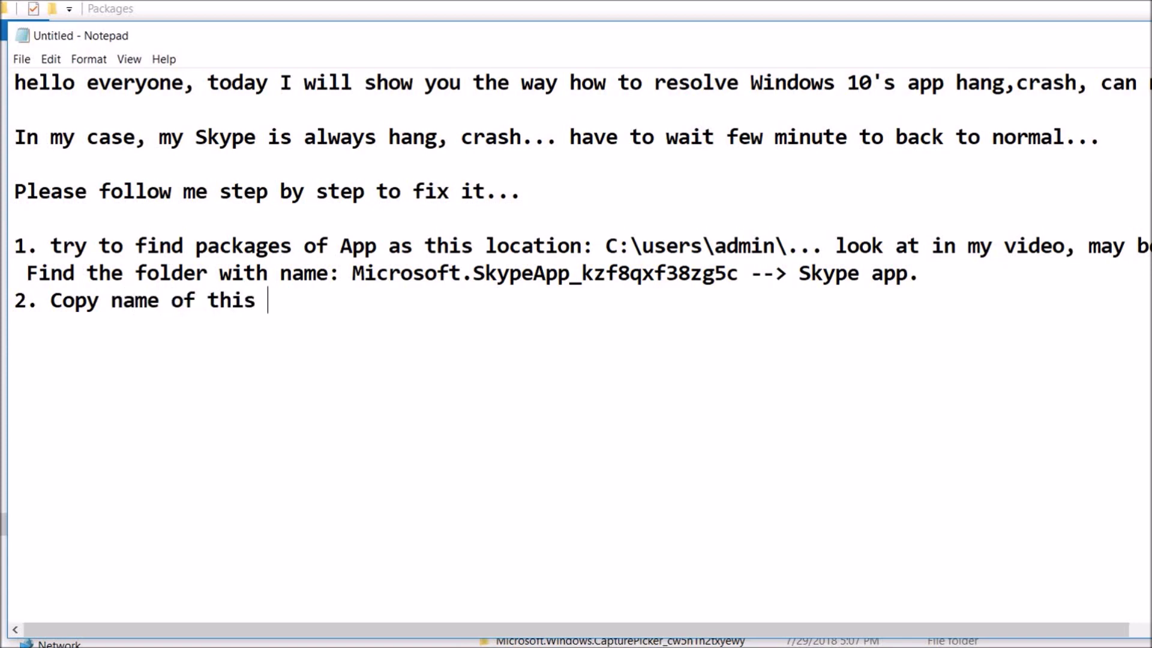
{"action": "type", "text": "folder"}
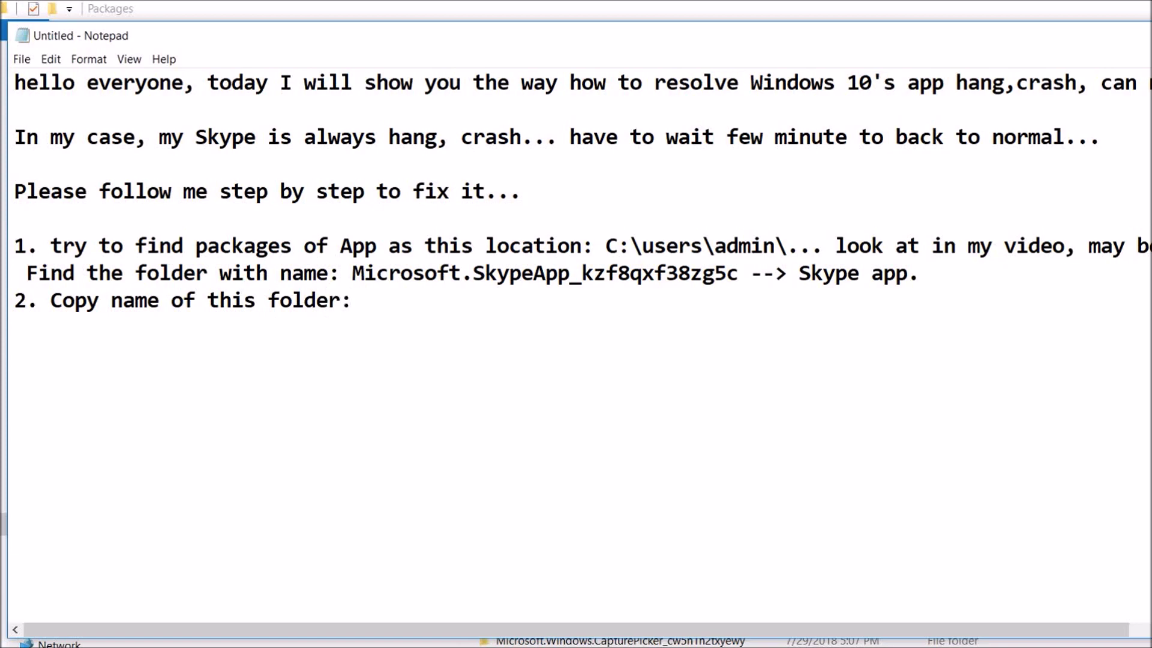
{"action": "type", "text": ": in my case is"}
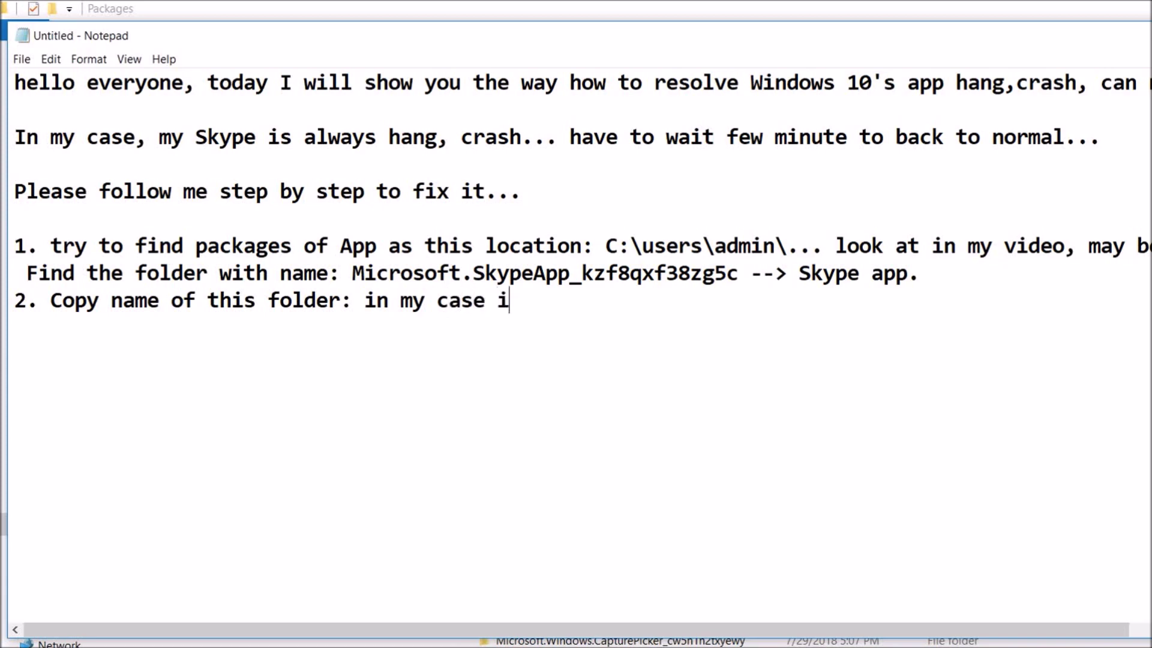
{"action": "type", "text": "\""}
{"action": "type", "text": "Microsoft.SkypeApp_kzf8qxf38zg5c"}
{"action": "type", "text": "\""}
{"action": "key", "text": "Return"}
{"action": "key", "text": "Return"}
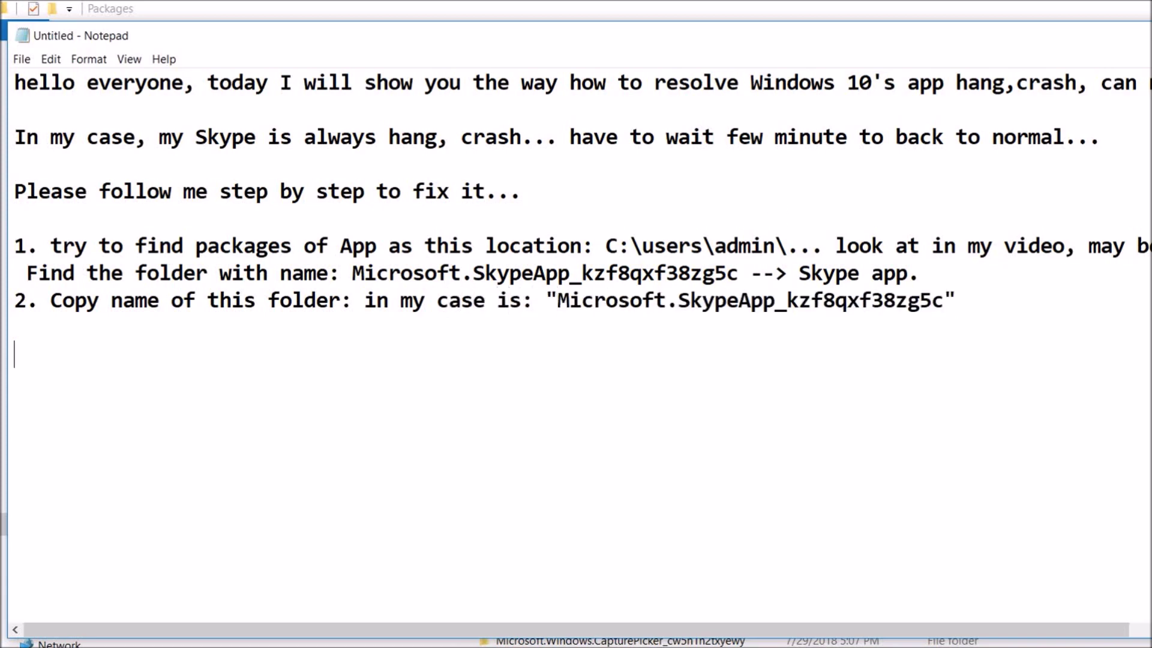
- Start item 3 with "3. Open notepad" and open a second, blank Notepad window
{"action": "type", "text": "3. Ope"}
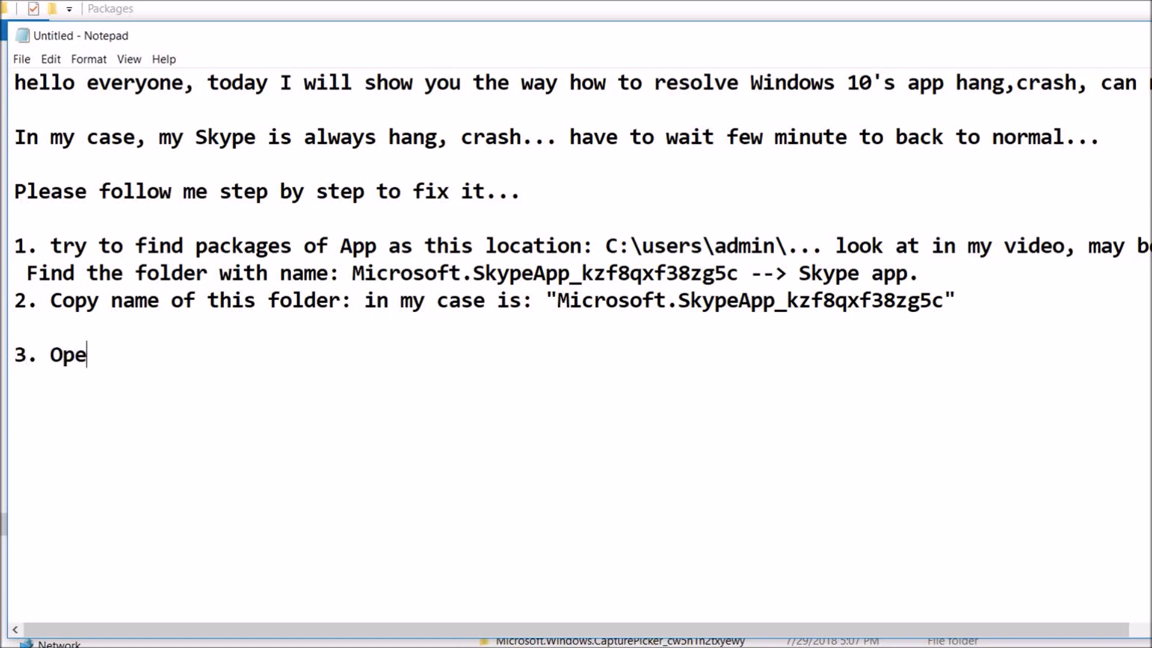
{"action": "type", "text": "n notepa"}
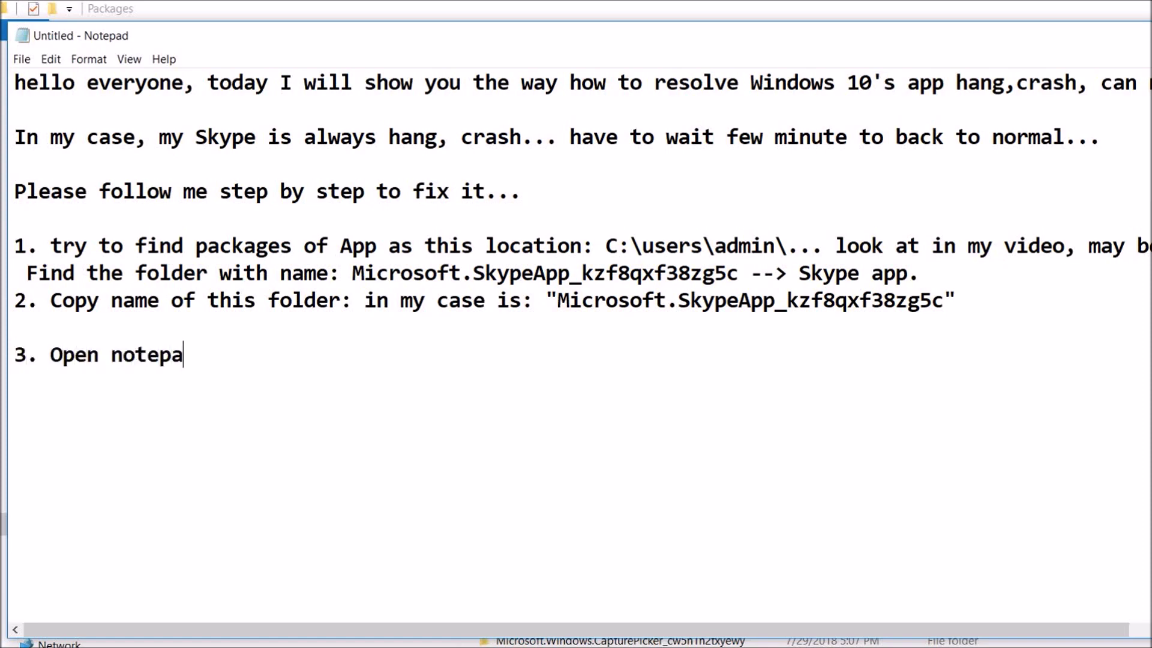
{"action": "type", "text": "d"}
{"action": "left_click", "coordinate": [200, 639]}
{"action": "type", "text": "note"}
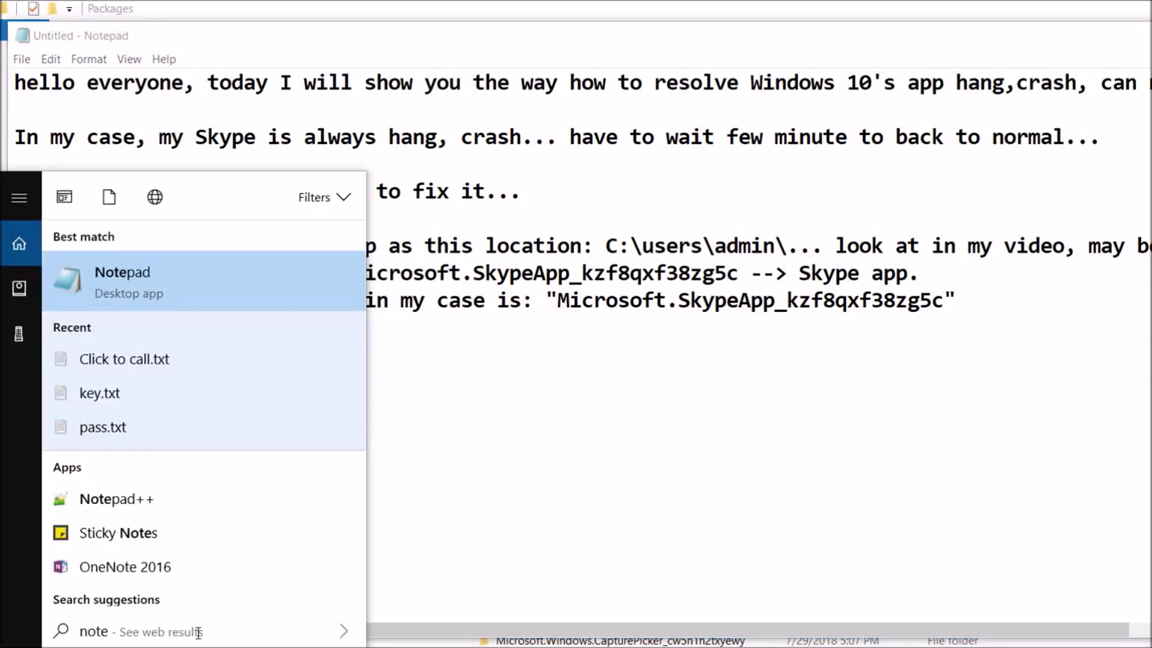
{"action": "key", "text": "Return"}
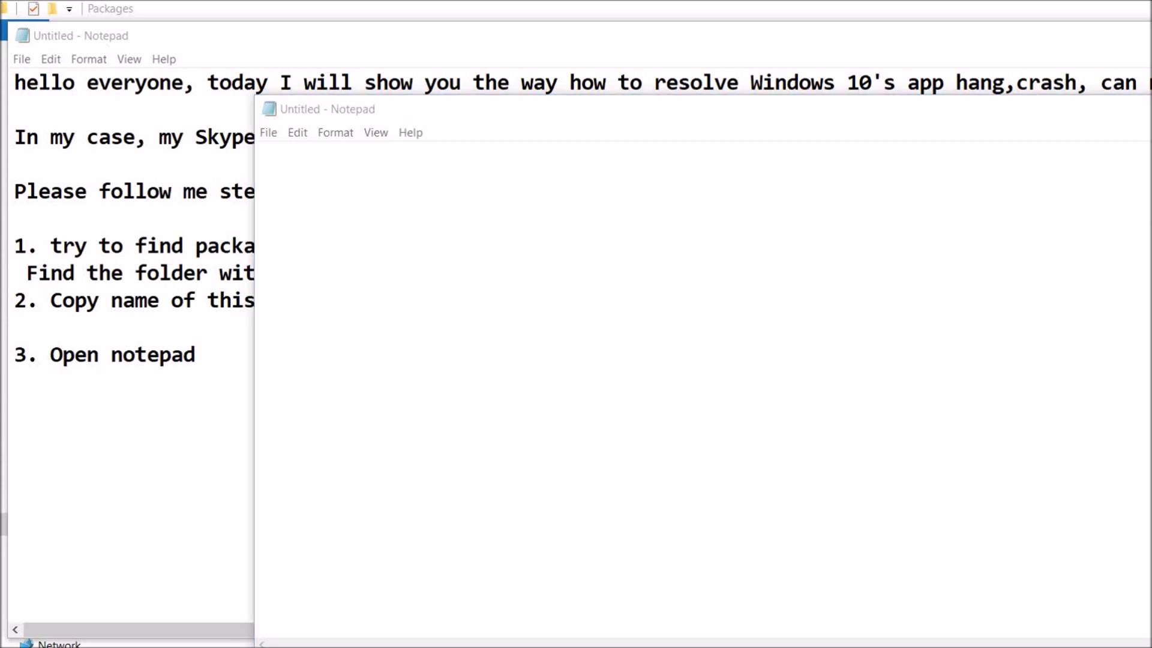
{"action": "left_click", "coordinate": [294, 169]}
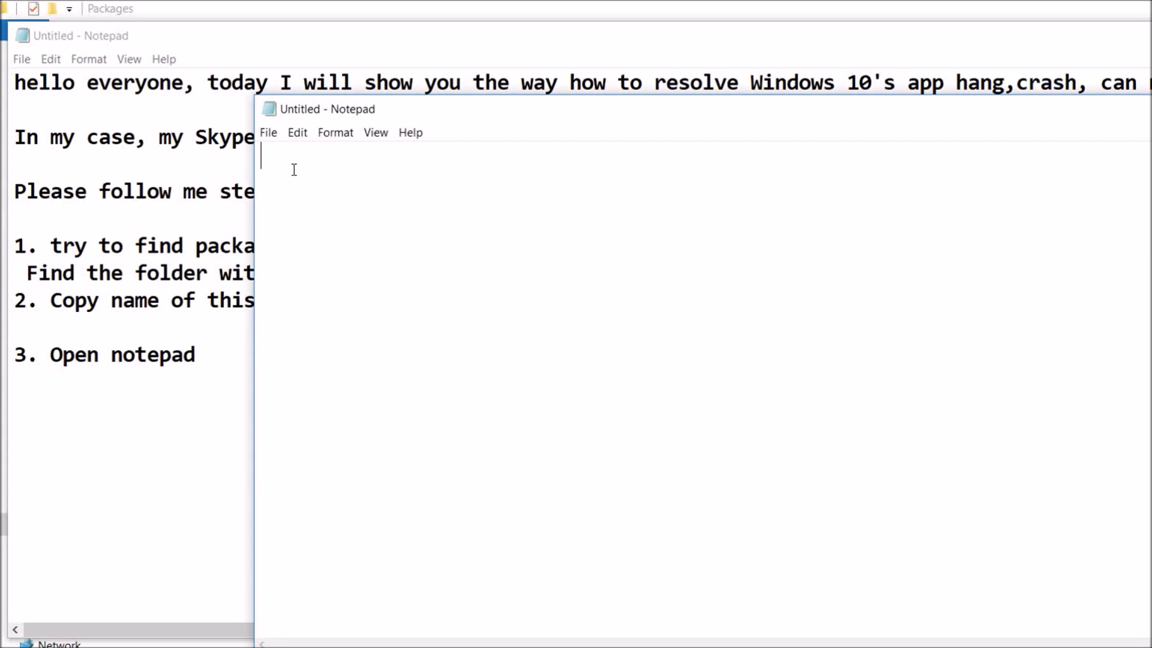
- Back in the notes, complete item 3 with "and paste this code:" and paste the PowerShell -ExecutionPolicy Unrestricted command two lines below
{"action": "left_click", "coordinate": [187, 283]}
{"action": "type", "text": "and"}
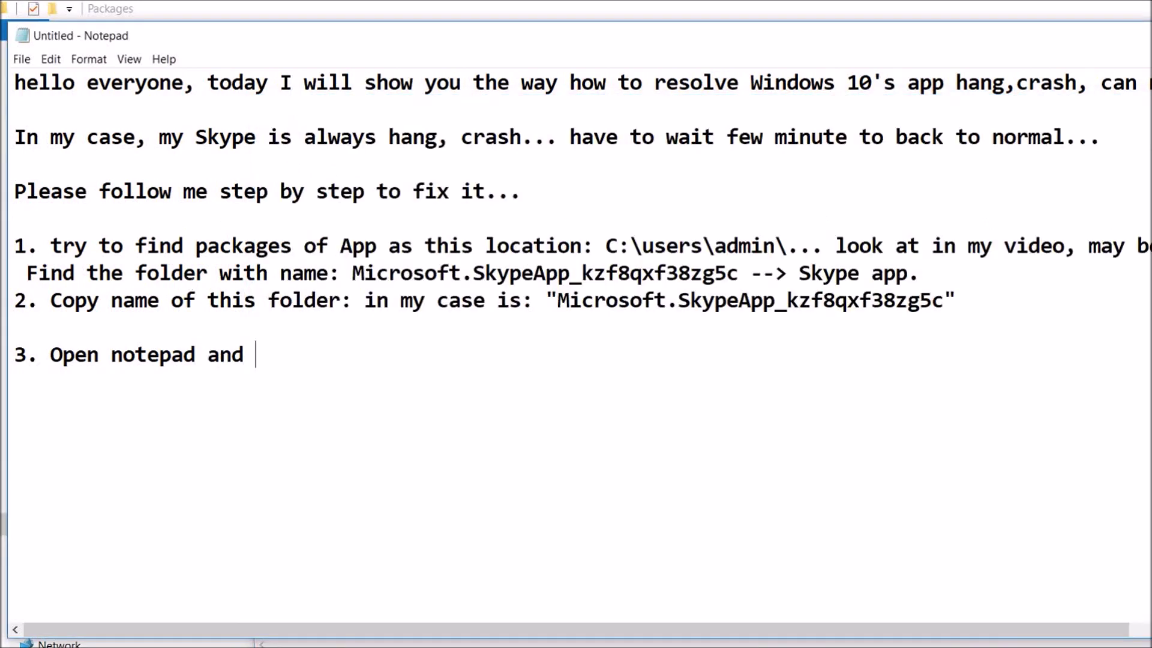
{"action": "type", "text": " paste"}
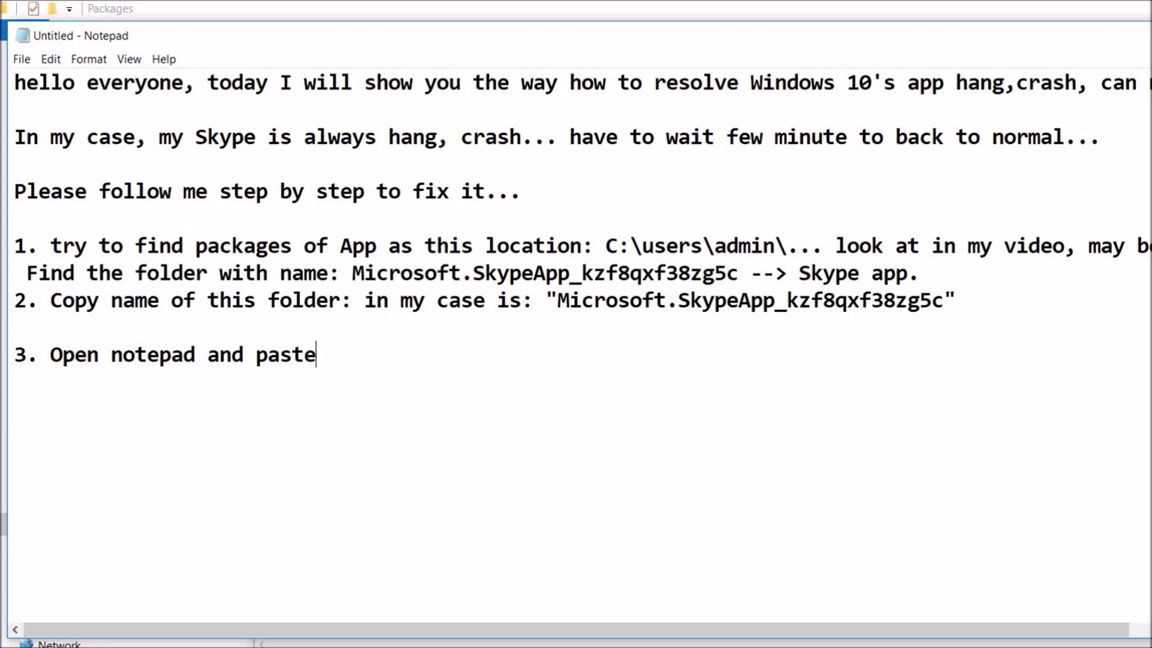
{"action": "type", "text": " this code"}
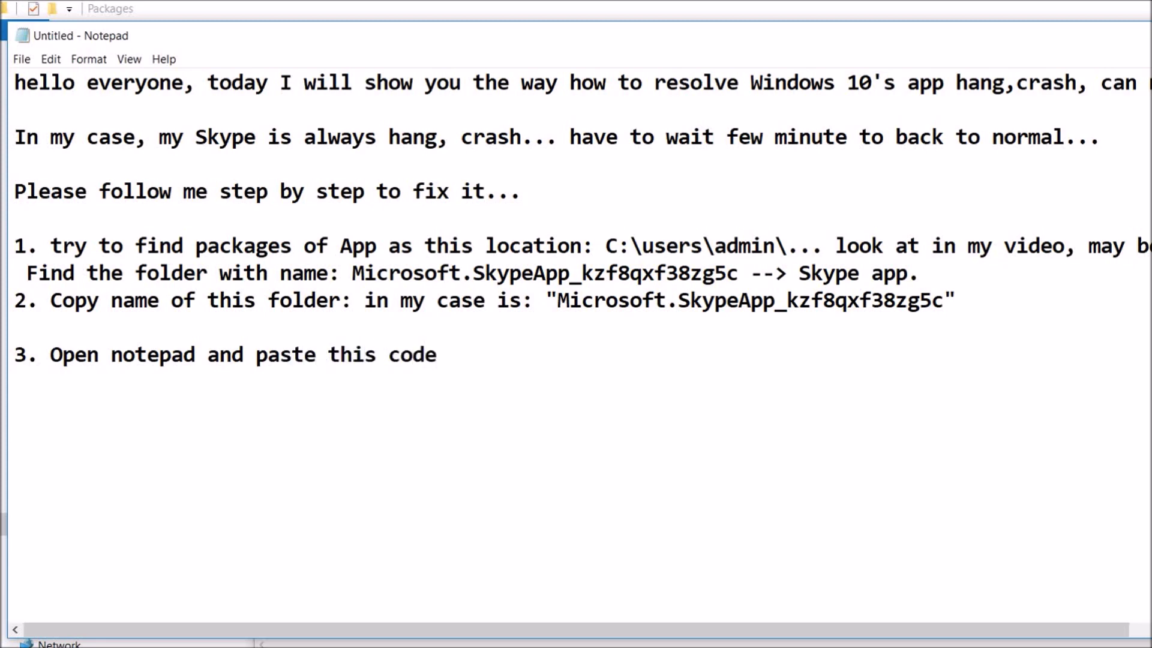
{"action": "type", "text": ":"}
{"action": "key", "text": "Return"}
{"action": "key", "text": "Return"}
{"action": "key", "text": "ctrl+v"}
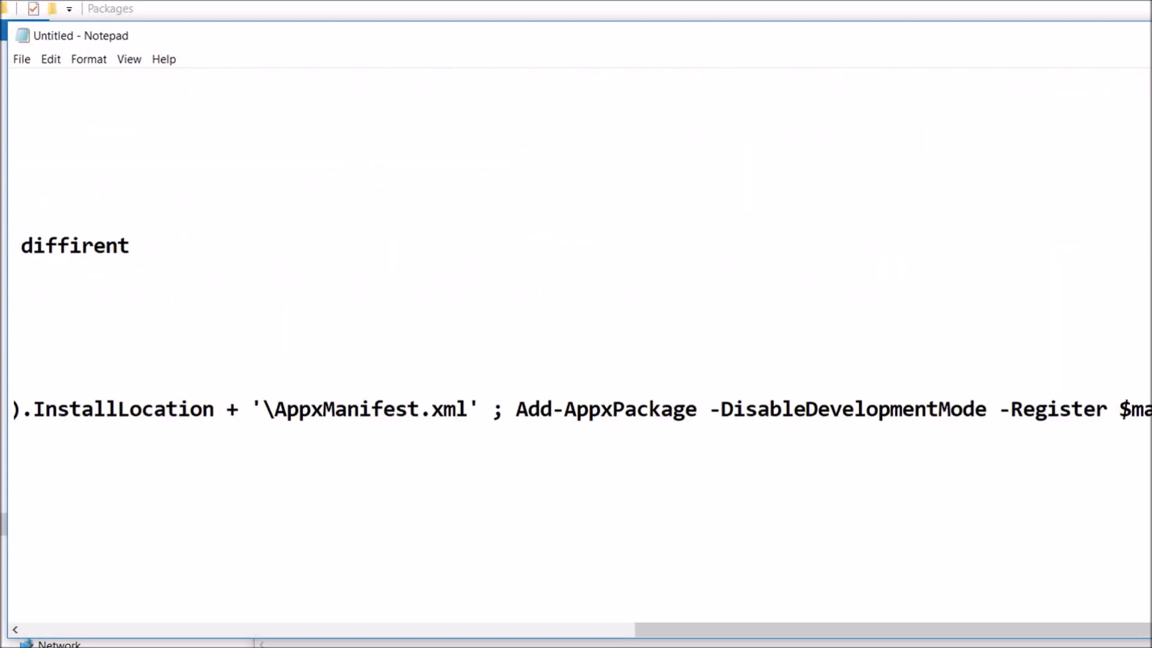
- Examine the pasted PowerShell command along its whole length and highlight the placeholder tên_thư_mục_ứng_dụng after Get-AppxPackage
{"action": "scroll", "coordinate": [923, 511], "scroll_direction": "left", "scroll_amount": 15}
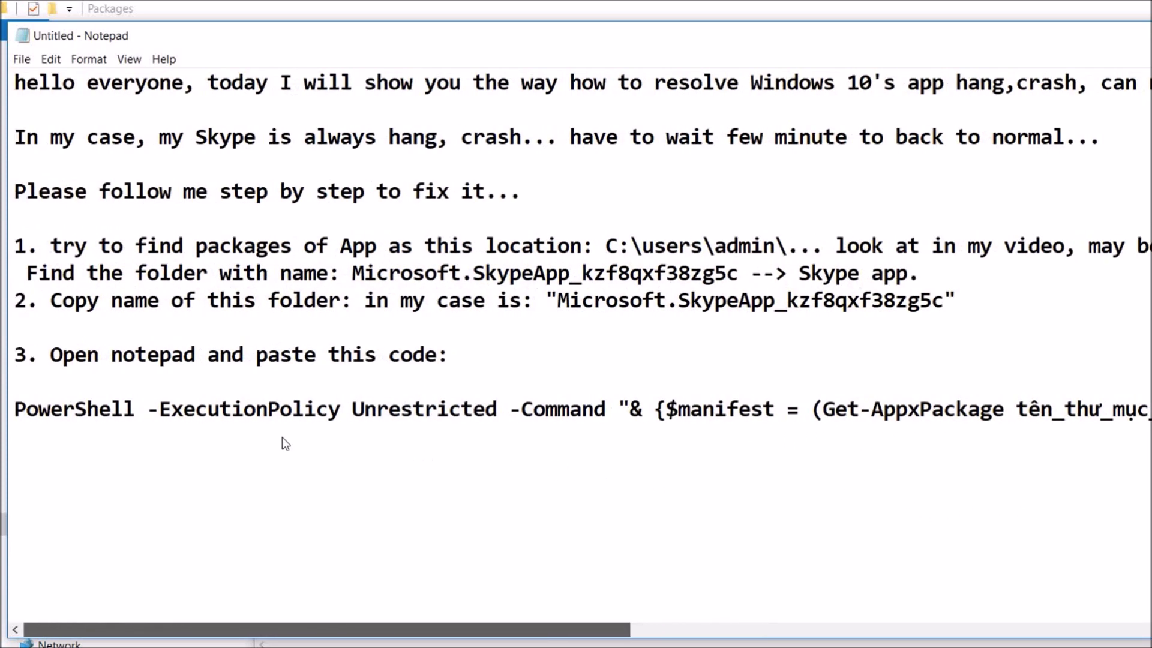
{"action": "scroll", "coordinate": [336, 458], "scroll_direction": "right", "scroll_amount": 10}
{"action": "scroll", "coordinate": [643, 491], "scroll_direction": "left", "scroll_amount": 10}
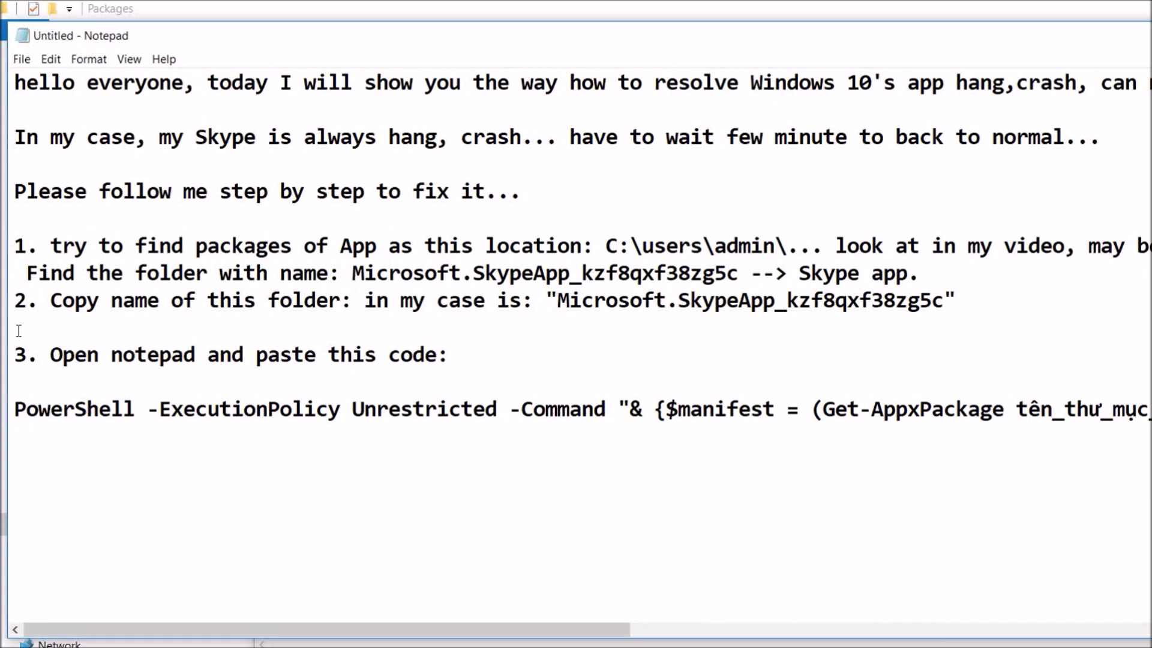
{"action": "left_click_drag", "start_coordinate": [15, 328], "coordinate": [258, 308]}
{"action": "left_click_drag", "start_coordinate": [12, 324], "coordinate": [741, 341]}
{"action": "left_click", "coordinate": [806, 330]}
{"action": "left_click_drag", "start_coordinate": [815, 326], "coordinate": [978, 329]}
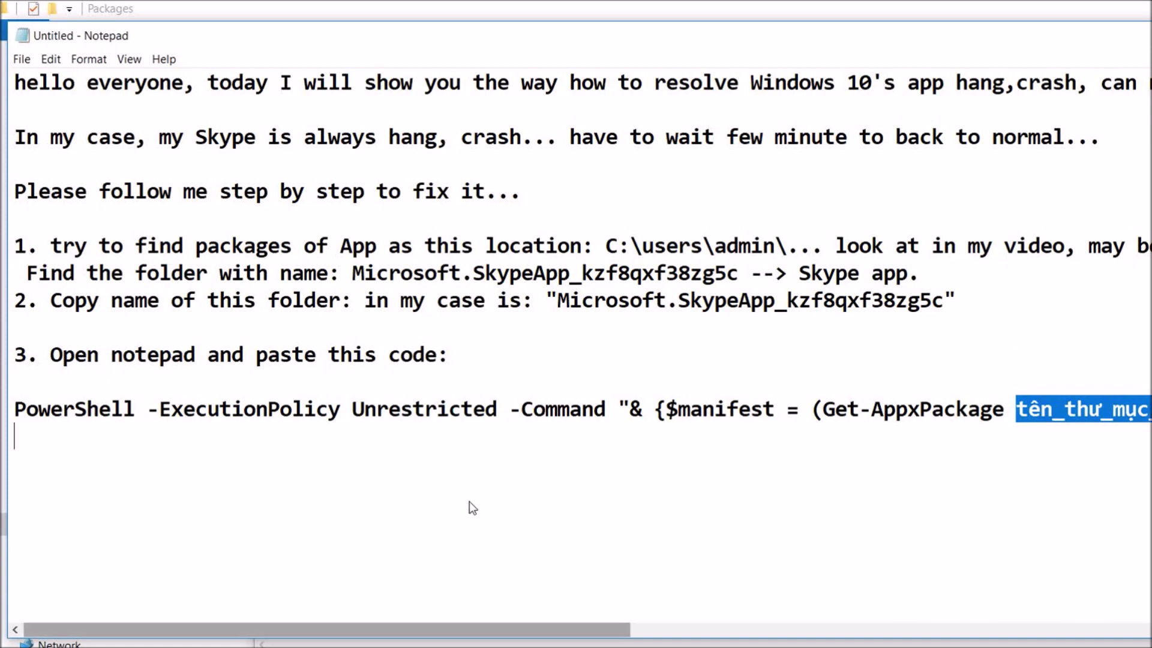
{"action": "scroll", "coordinate": [470, 504], "scroll_direction": "right", "scroll_amount": 5}
{"action": "left_click", "coordinate": [731, 345]}
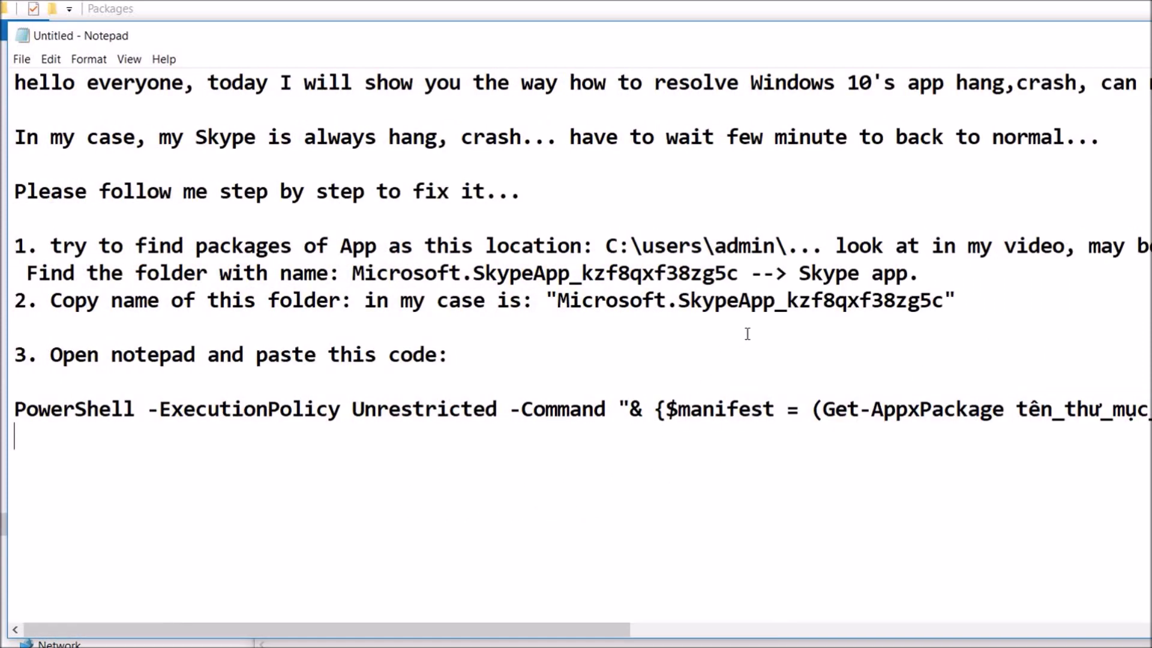
{"action": "left_click_drag", "start_coordinate": [457, 500], "coordinate": [496, 504]}
{"action": "scroll", "coordinate": [496, 504], "scroll_direction": "right", "scroll_amount": 3}
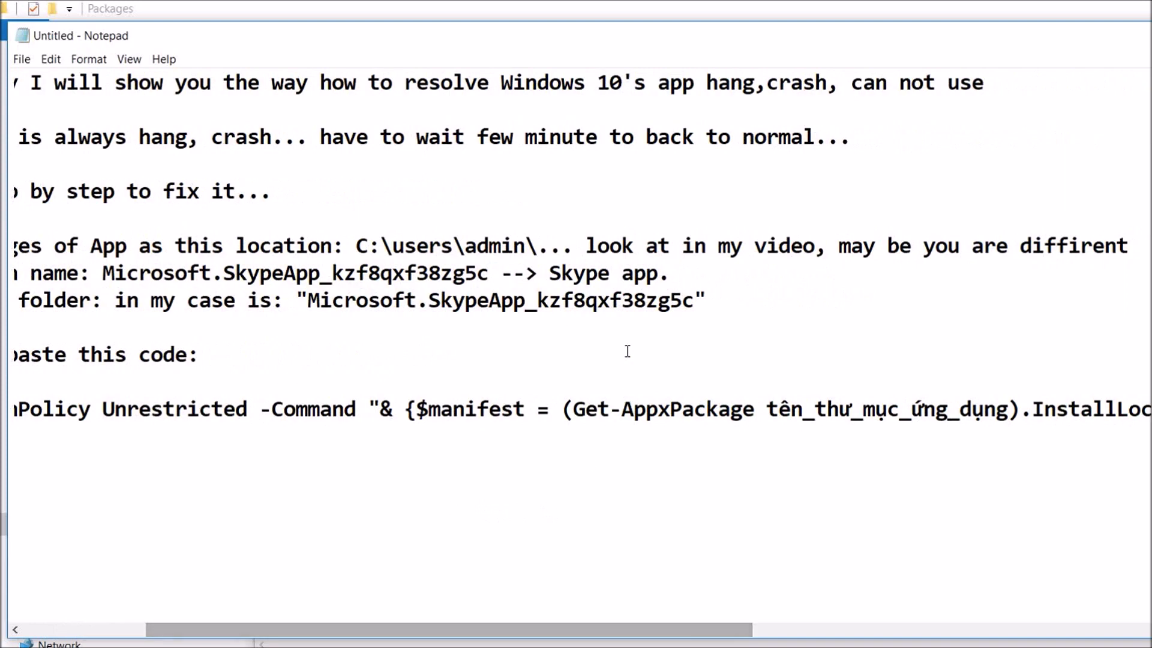
{"action": "key", "text": "shift+Right"}
{"action": "key", "text": "shift+Right"}
{"action": "key", "text": "shift+Right"}
{"action": "key", "text": "shift+Right"}
{"action": "key", "text": "shift+Right"}
{"action": "key", "text": "shift+Right"}
{"action": "key", "text": "shift+Right"}
{"action": "key", "text": "shift+Right"}
{"action": "key", "text": "shift+Right"}
{"action": "key", "text": "shift+Right"}
{"action": "key", "text": "shift+Right"}
{"action": "key", "text": "shift+Right"}
{"action": "key", "text": "shift+Right"}
{"action": "key", "text": "shift+Right"}
{"action": "key", "text": "shift+Right"}
{"action": "key", "text": "shift+Right"}
{"action": "key", "text": "shift+Down"}
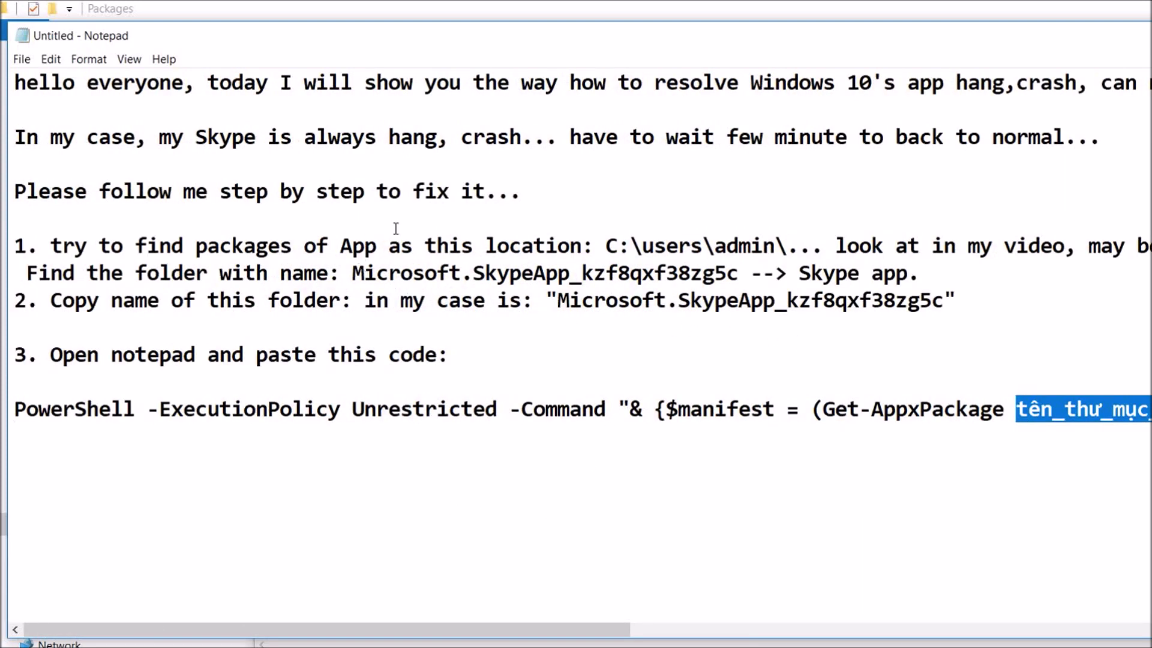
- Copy the folder name Microsoft.SkypeApp_kzf8qxf38zg5c from item 2 and highlight the placeholder in the PowerShell command it should replace
{"action": "left_click_drag", "start_coordinate": [753, 240], "coordinate": [450, 246]}
{"action": "key", "text": "ctrl+c"}
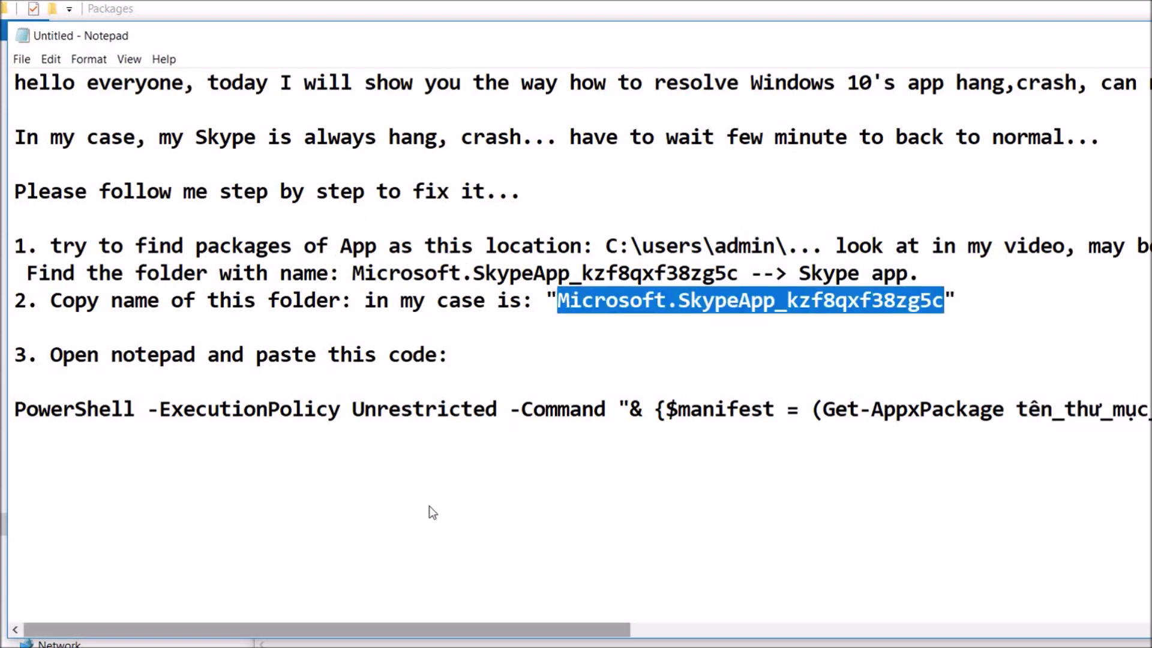
{"action": "scroll", "coordinate": [429, 508], "scroll_direction": "right", "scroll_amount": 5}
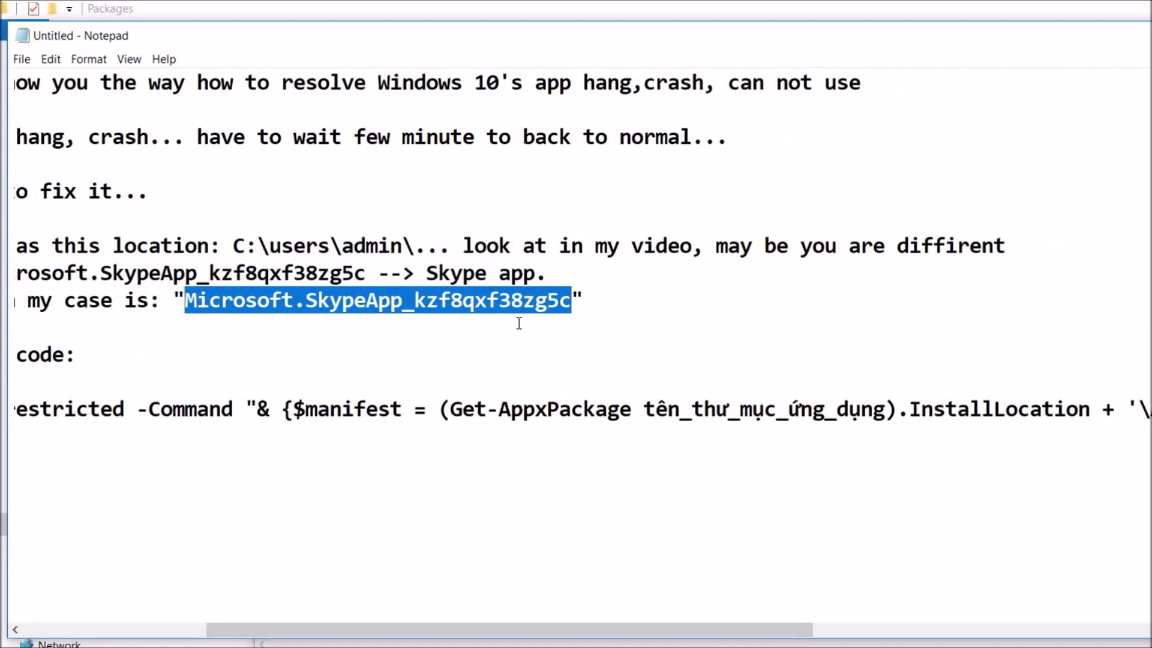
{"action": "left_click_drag", "start_coordinate": [576, 327], "coordinate": [712, 337]}
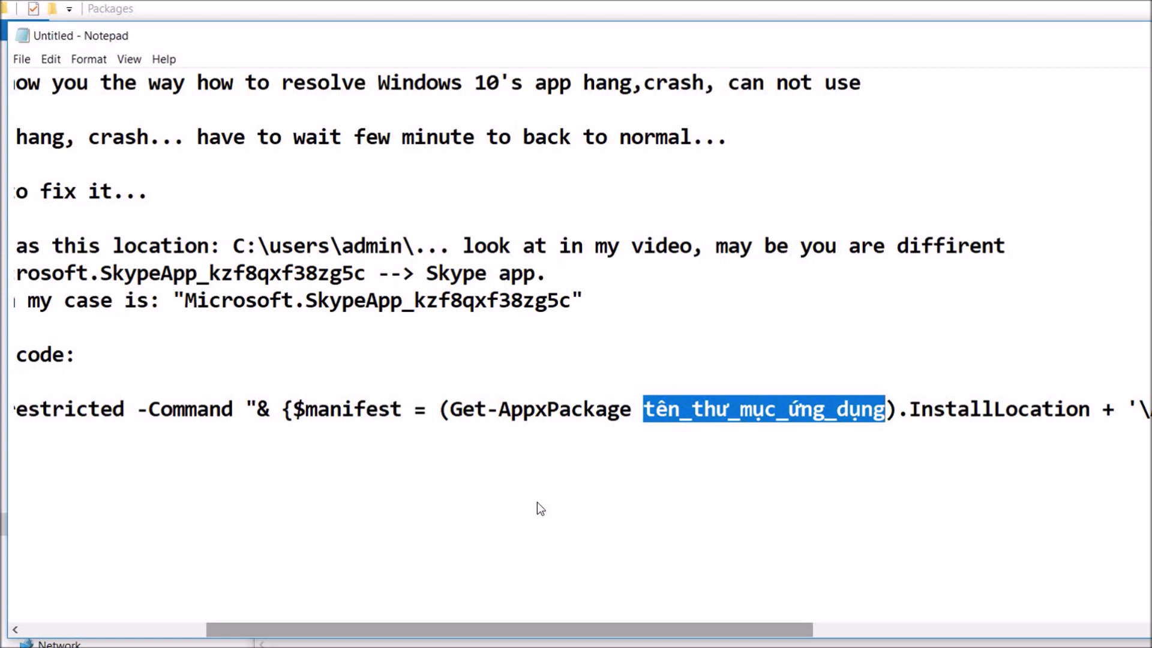
{"action": "left_click_drag", "start_coordinate": [537, 503], "coordinate": [366, 501]}
- Below the PowerShell command, start a line reading: Change "ten_thu_muc_ung_dung" by, with the placeholder name in quotation marks
{"action": "left_click", "coordinate": [55, 390]}
{"action": "key", "text": "Return"}
{"action": "type", "text": "Change ten_thu"}
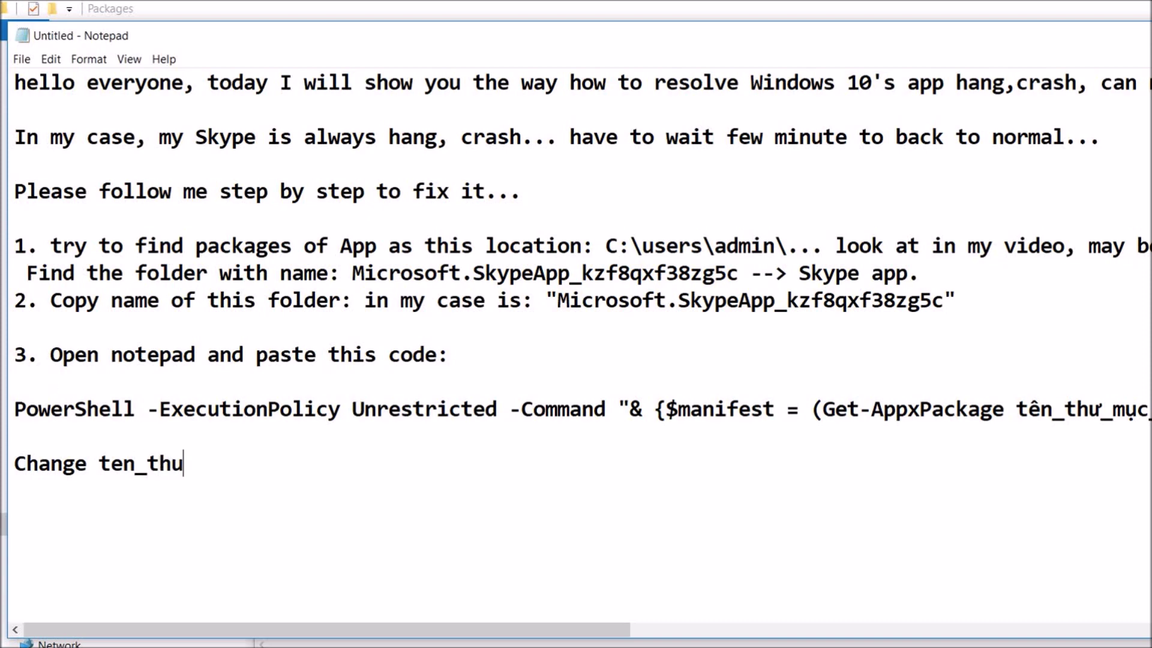
{"action": "type", "text": "_muc_ung_dung"}
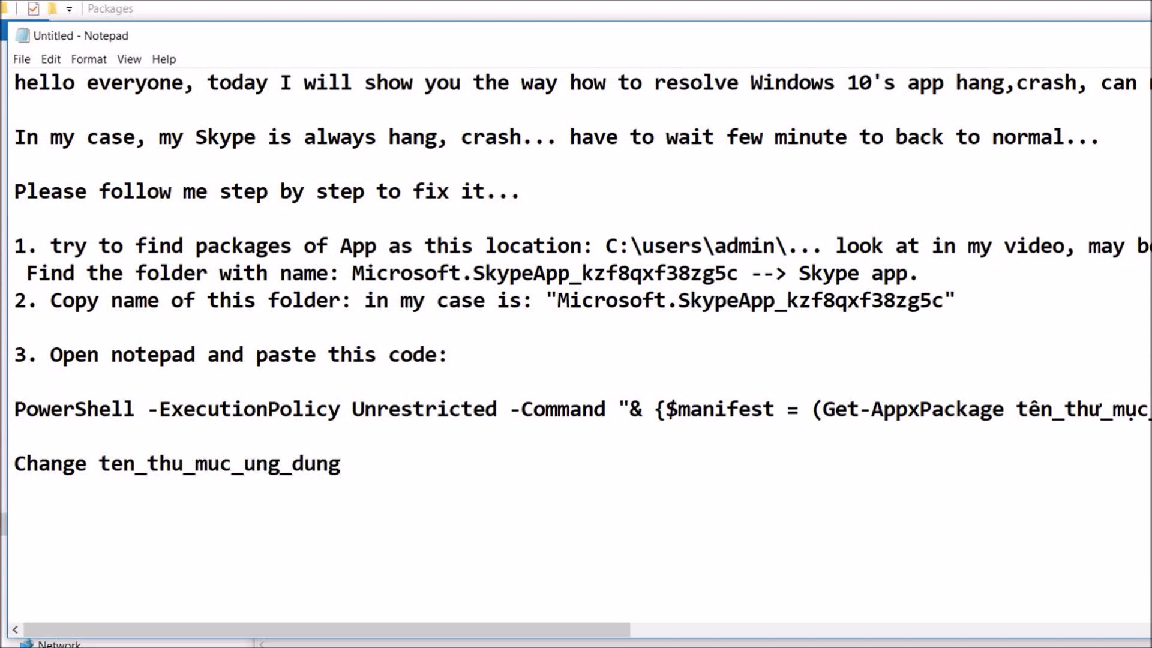
{"action": "type", "text": "\" by"}
{"action": "left_click", "coordinate": [100, 464]}
{"action": "type", "text": "\""}
{"action": "key", "text": "End"}
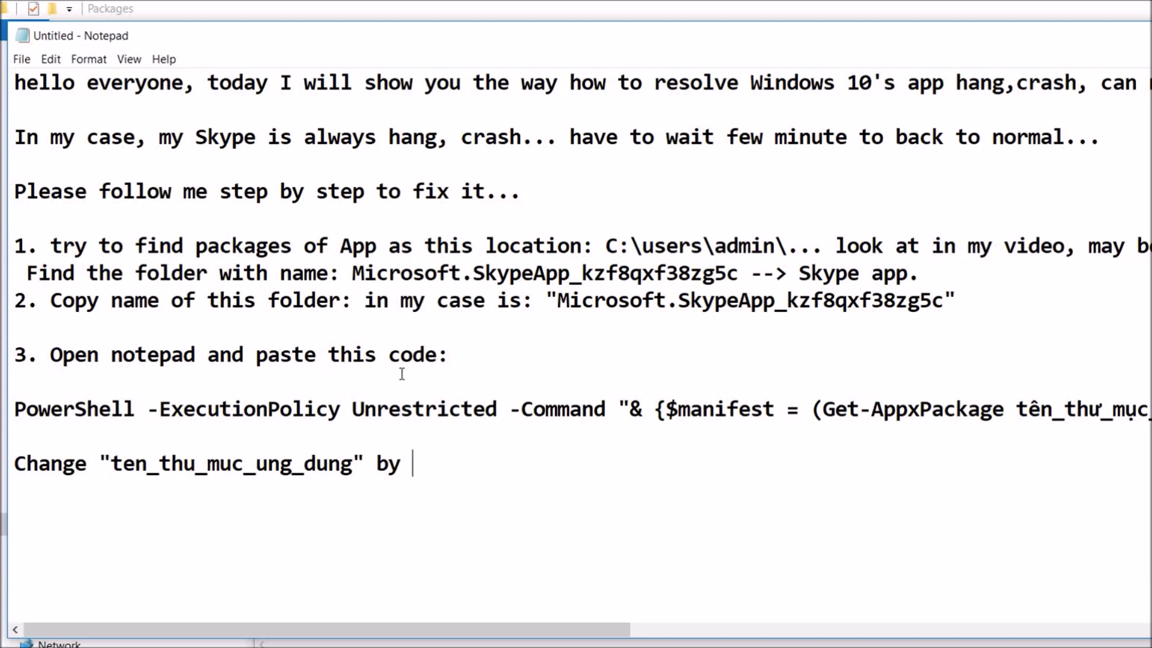
- Complete the Change line with: name of folder "Microsoft.SkypeApp_kzf8qxf38zg5c", putting the pasted folder name in quotation marks
{"action": "type", "text": "name of "}
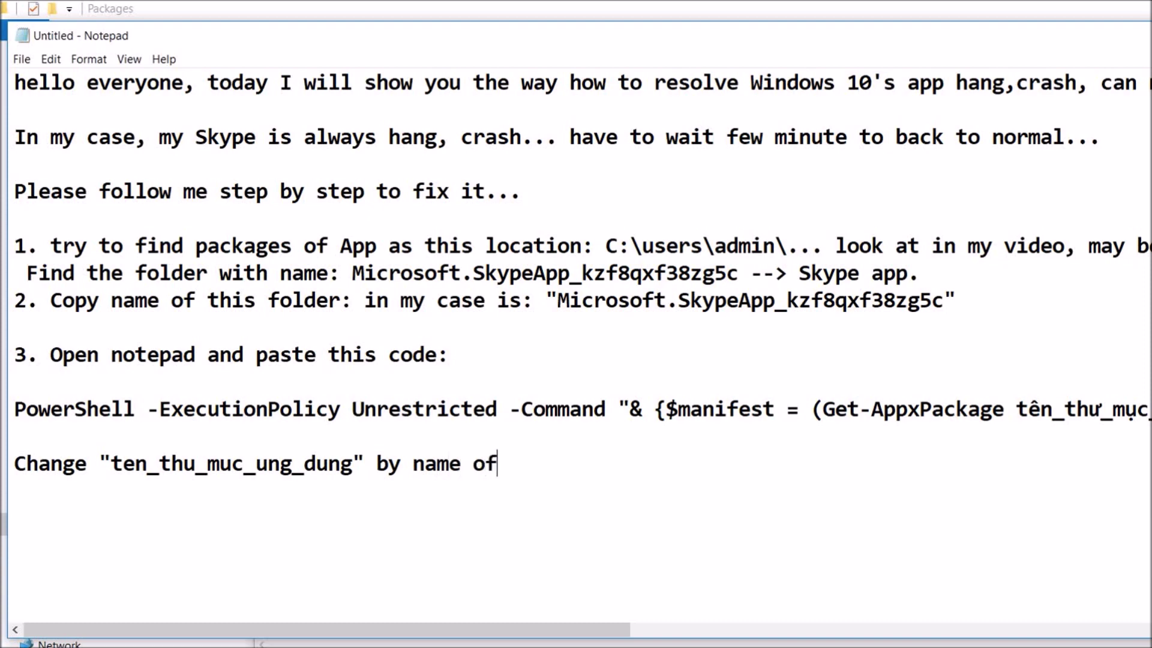
{"action": "type", "text": "folder"}
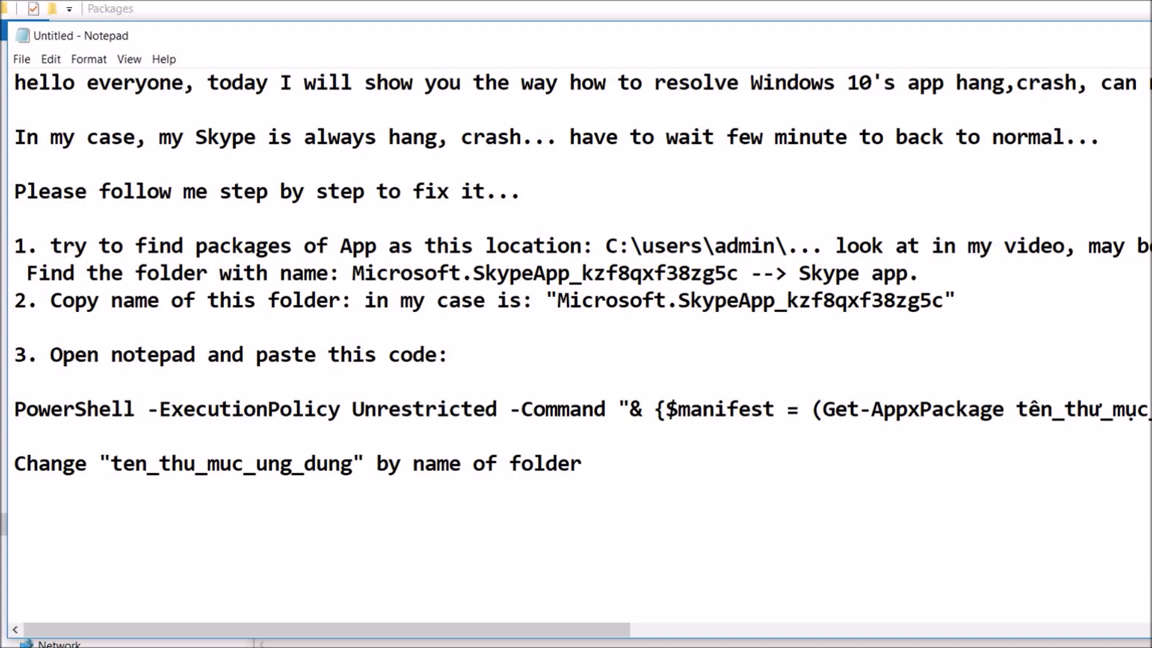
{"action": "key", "text": "ctrl+v"}
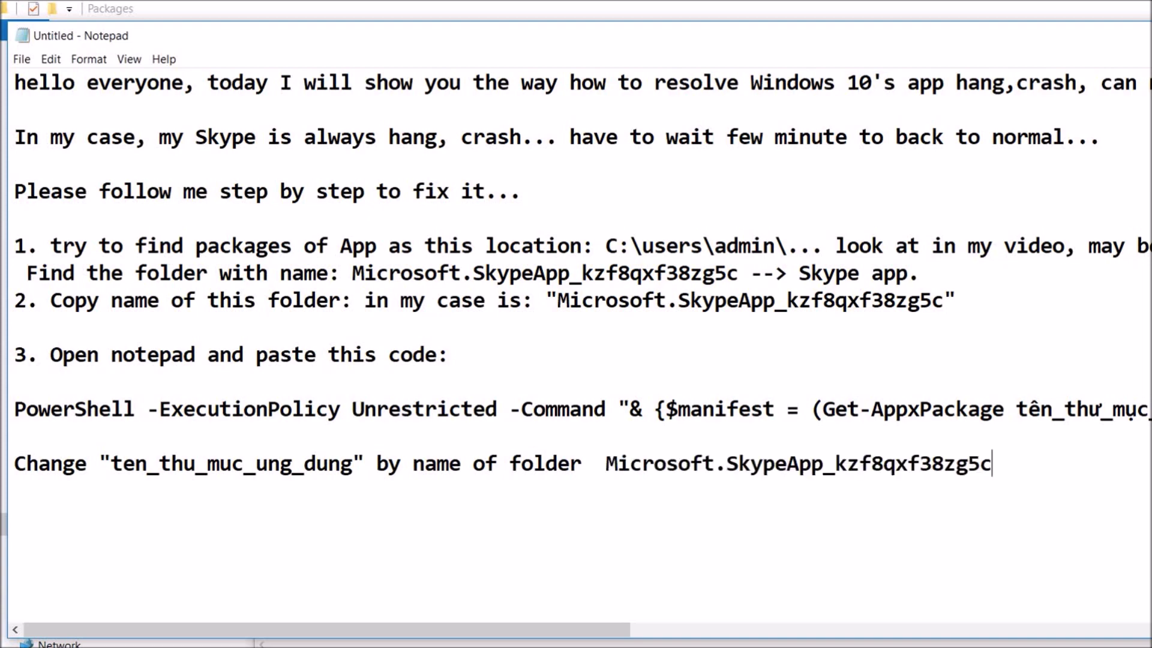
{"action": "type", "text": "\""}
{"action": "key", "text": "ctrl+Left"}
{"action": "type", "text": "\""}
{"action": "left_click_drag", "start_coordinate": [932, 462], "coordinate": [666, 463]}
{"action": "key", "text": "End"}
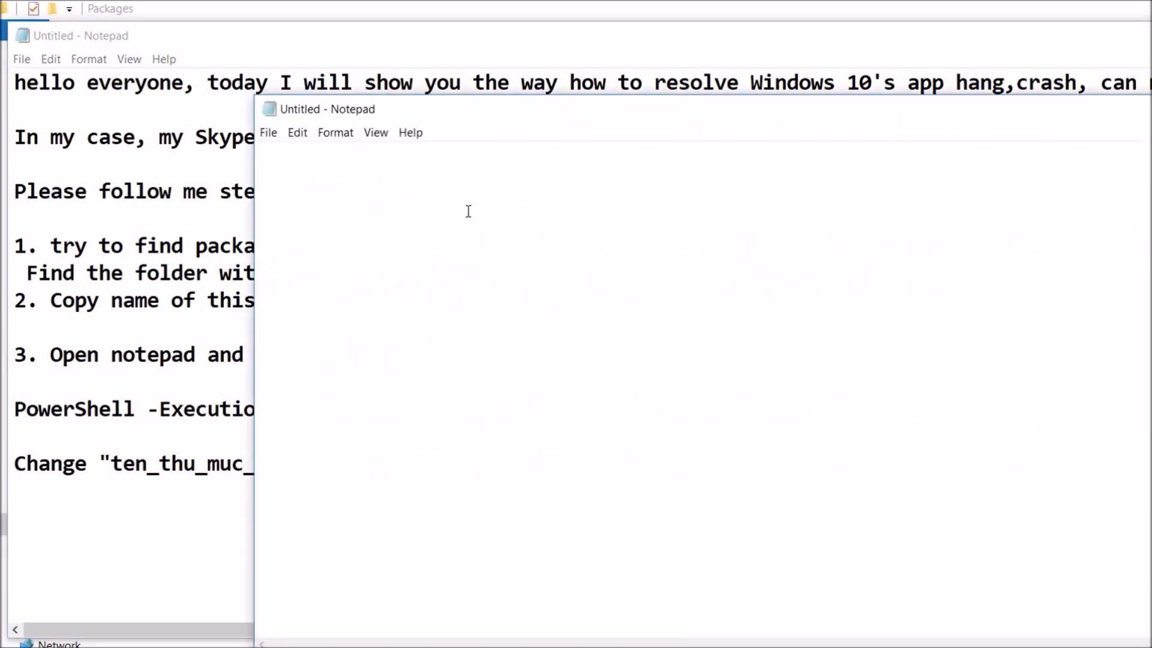
- Paste the PowerShell command into the blank Notepad window and replace its placeholder tên_thư_mục_ứng_dụng with Microsoft.SkypeApp_kzf8qxf38zg5c copied from the notes
{"action": "key", "text": "ctrl+v"}
{"action": "mouse_move", "coordinate": [1005, 642]}
{"action": "left_mouse_down"}
{"action": "mouse_move", "coordinate": [495, 642]}
{"action": "mouse_move", "coordinate": [685, 642]}
{"action": "left_mouse_up"}
{"action": "left_click_drag", "start_coordinate": [601, 156], "coordinate": [844, 156]}
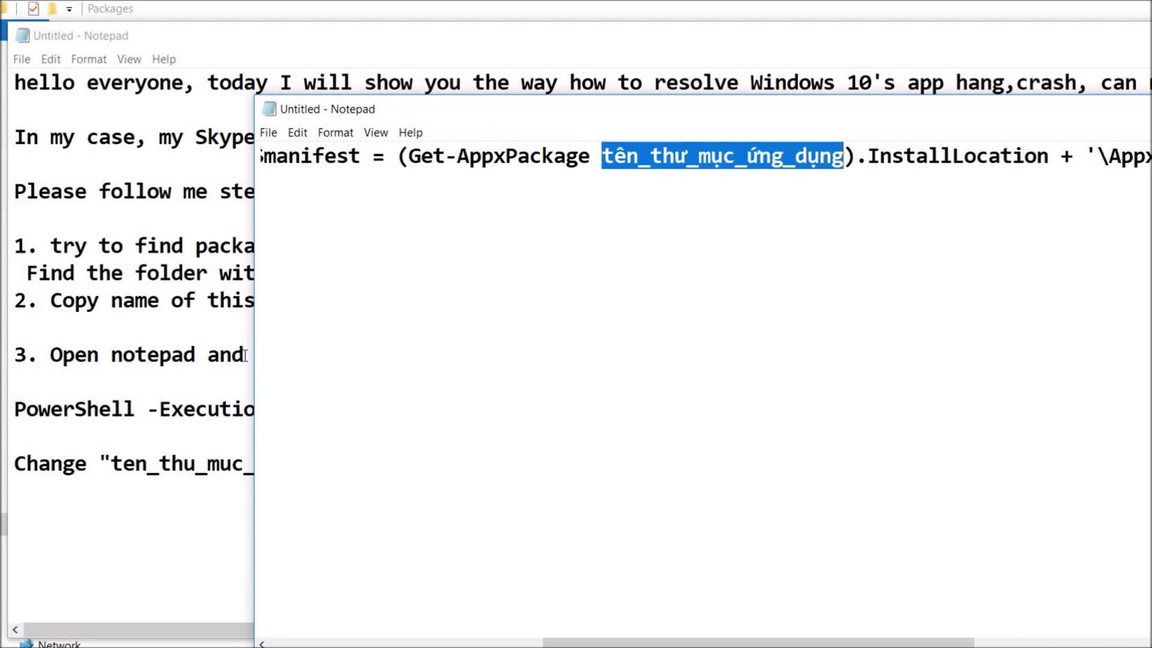
{"action": "left_click", "coordinate": [220, 463]}
{"action": "left_click_drag", "start_coordinate": [618, 463], "coordinate": [1004, 463]}
{"action": "key", "text": "ctrl+c"}
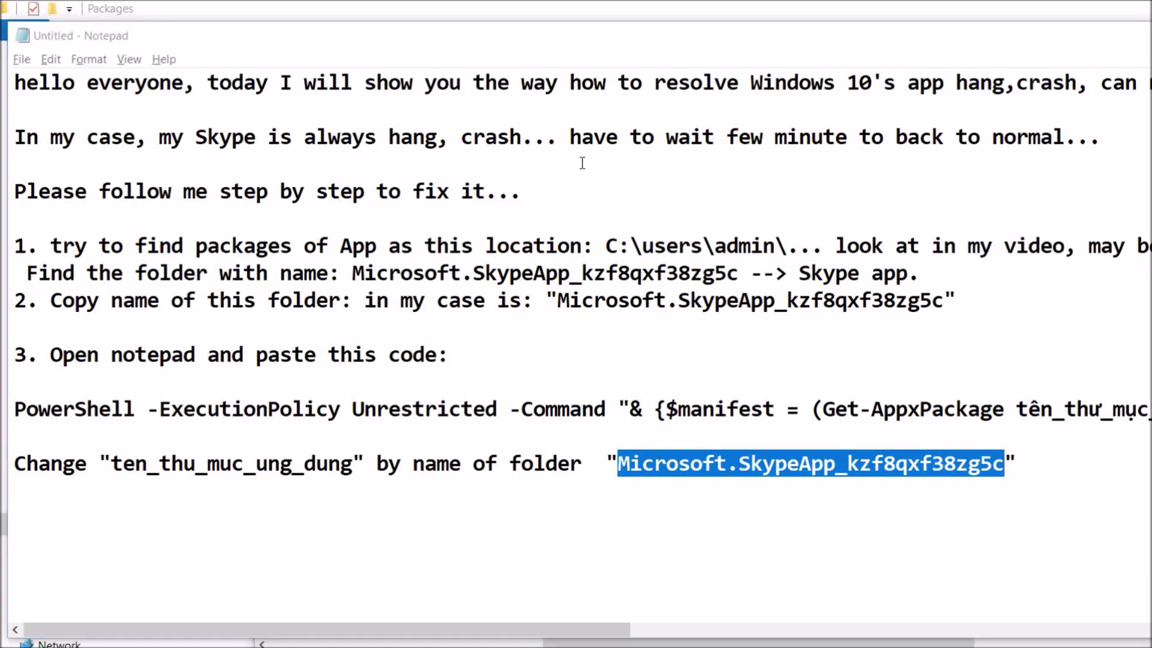
{"action": "key", "text": "alt+Tab"}
{"action": "key", "text": "ctrl+v"}
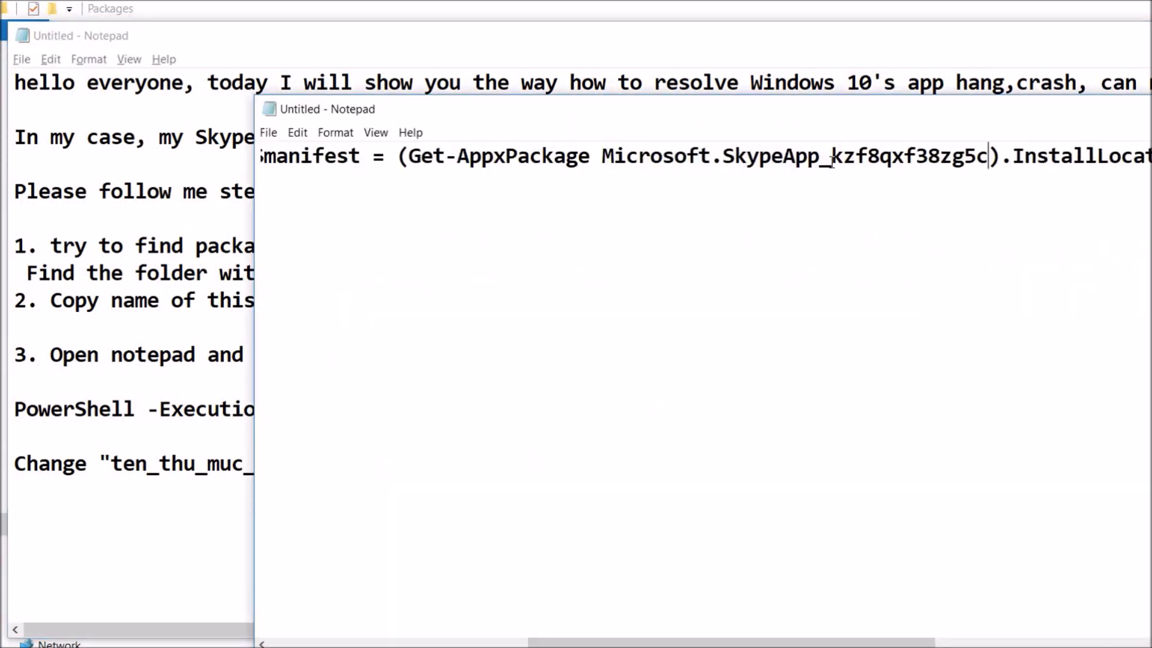
- Select the whole edited PowerShell command, and below the notes' Change line start item 4: Copy this code and paste to command prompt
{"action": "key", "text": "End"}
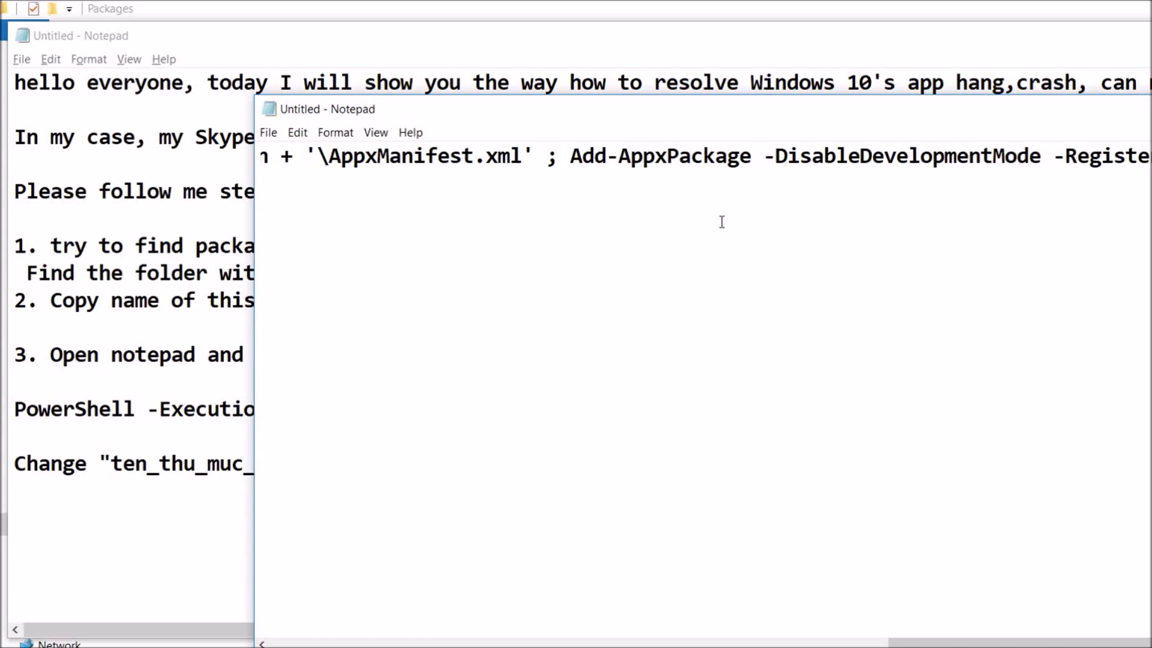
{"action": "key", "text": "ctrl+a"}
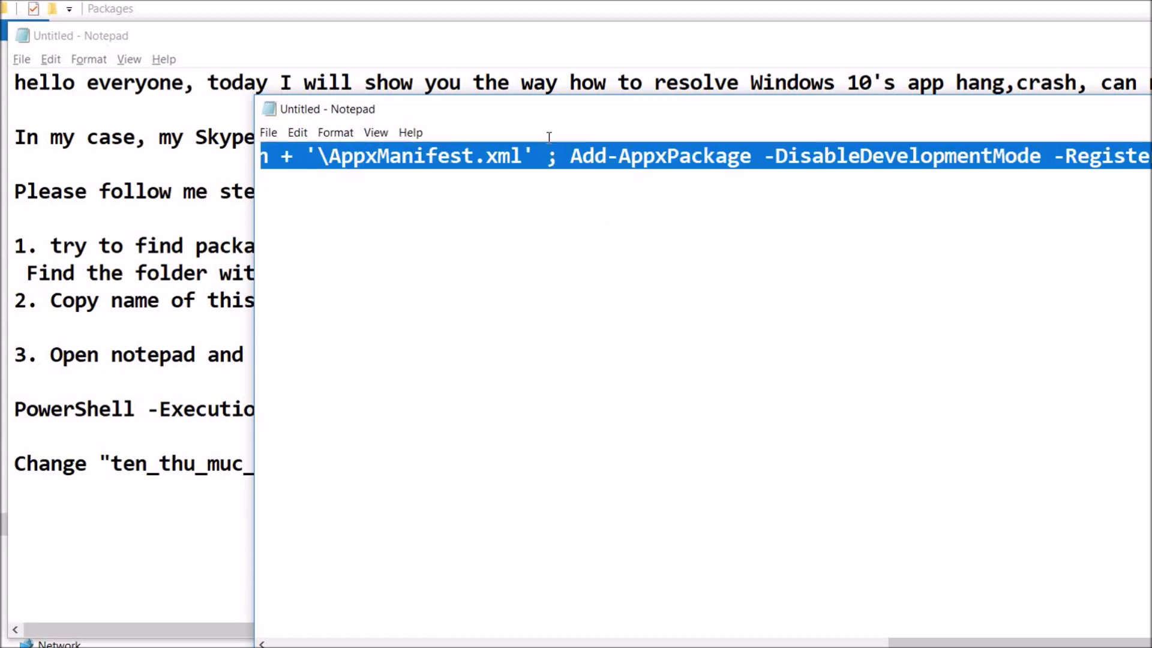
{"action": "left_click", "coordinate": [84, 459]}
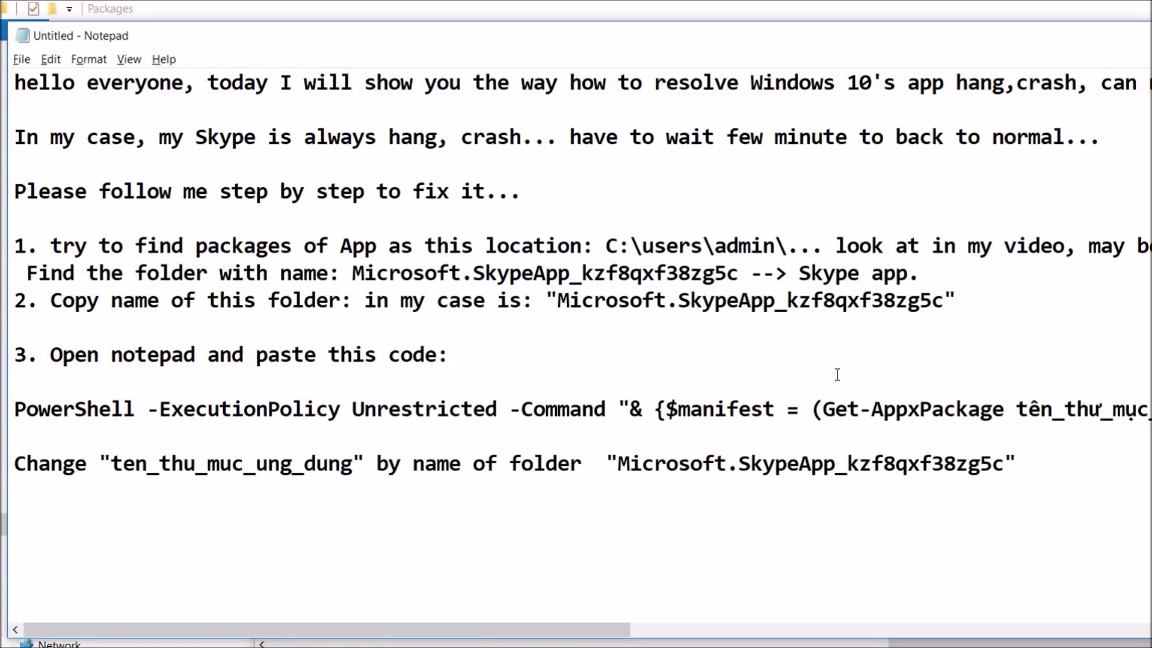
{"action": "key", "text": "Return"}
{"action": "key", "text": "Return"}
{"action": "type", "text": "4. Copy"}
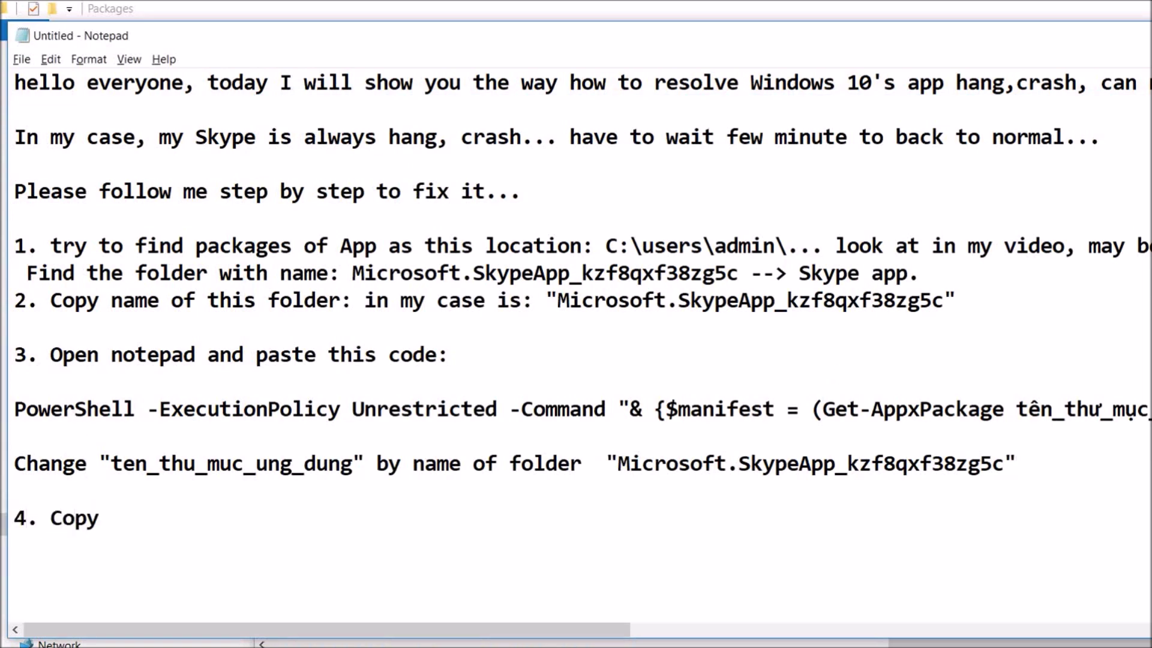
{"action": "type", "text": " this code"}
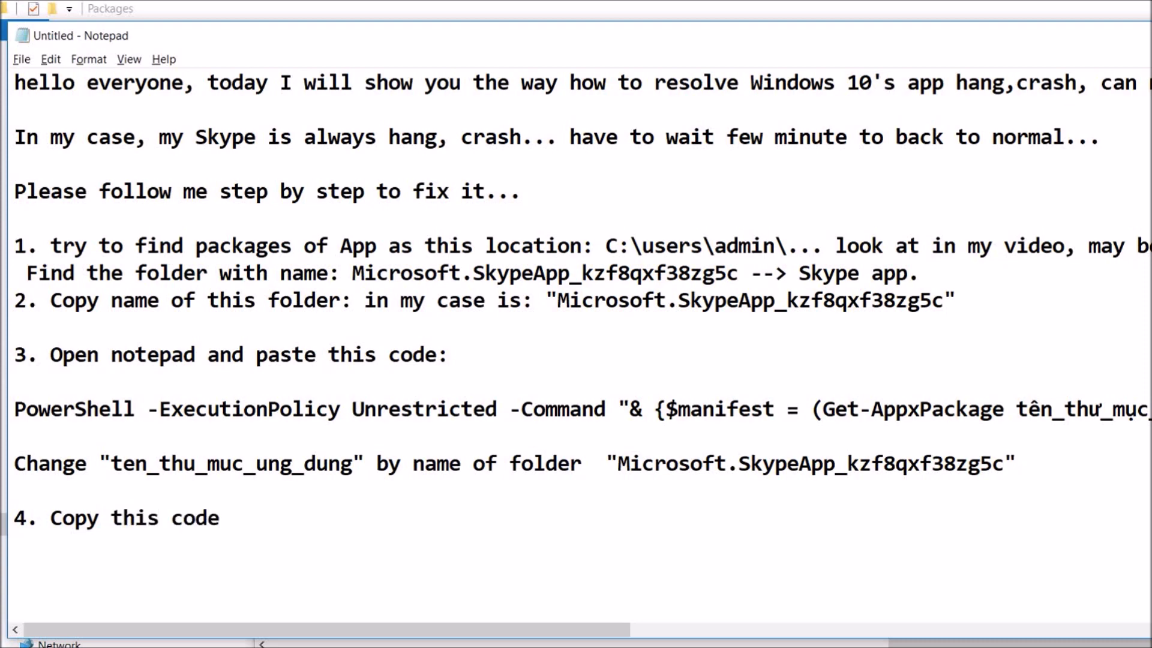
{"action": "type", "text": " and paste"}
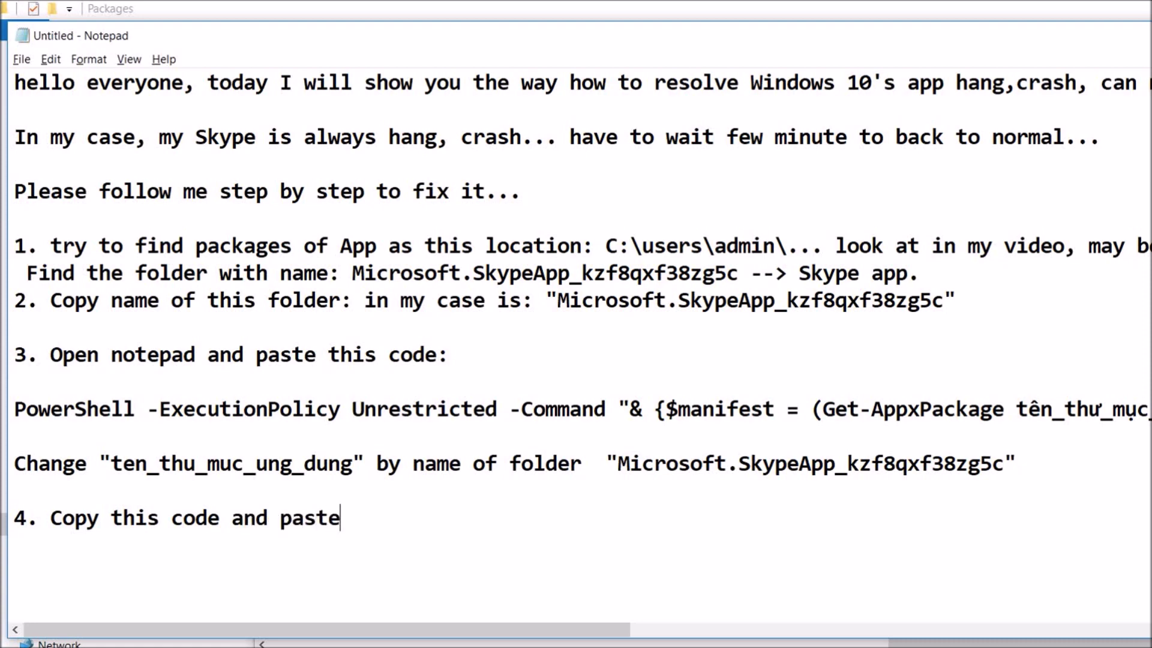
{"action": "type", "text": " to command prom"}
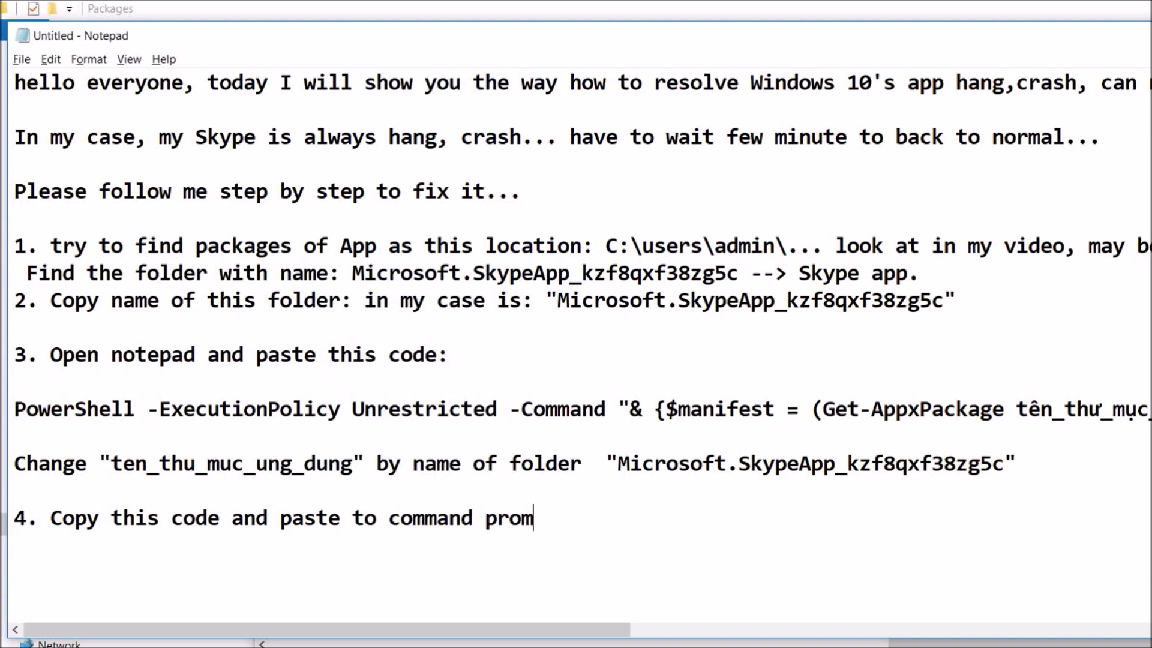
{"action": "type", "text": "pt to"}
{"action": "key", "text": "BackSpace"}
{"action": "key", "text": "BackSpace"}
- Complete item 4 of the notes with the words "and hit enter" and start a new line below it
{"action": "type", "text": "and hit"}
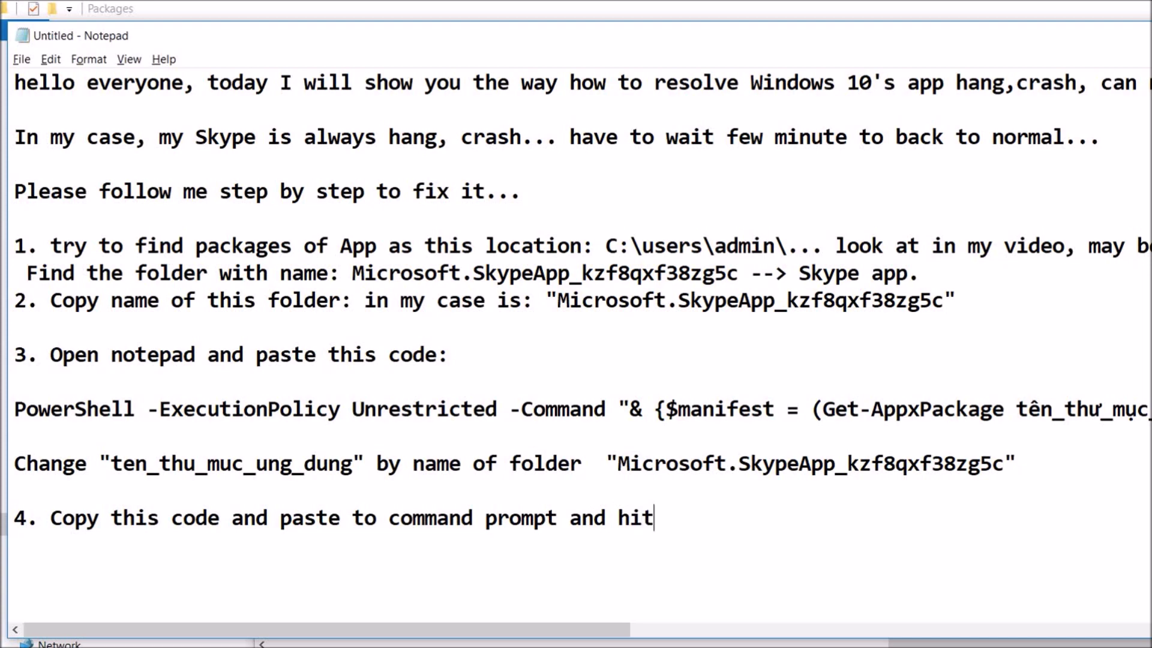
{"action": "type", "text": " enter"}
{"action": "key", "text": "Return"}
{"action": "key", "text": "Return"}
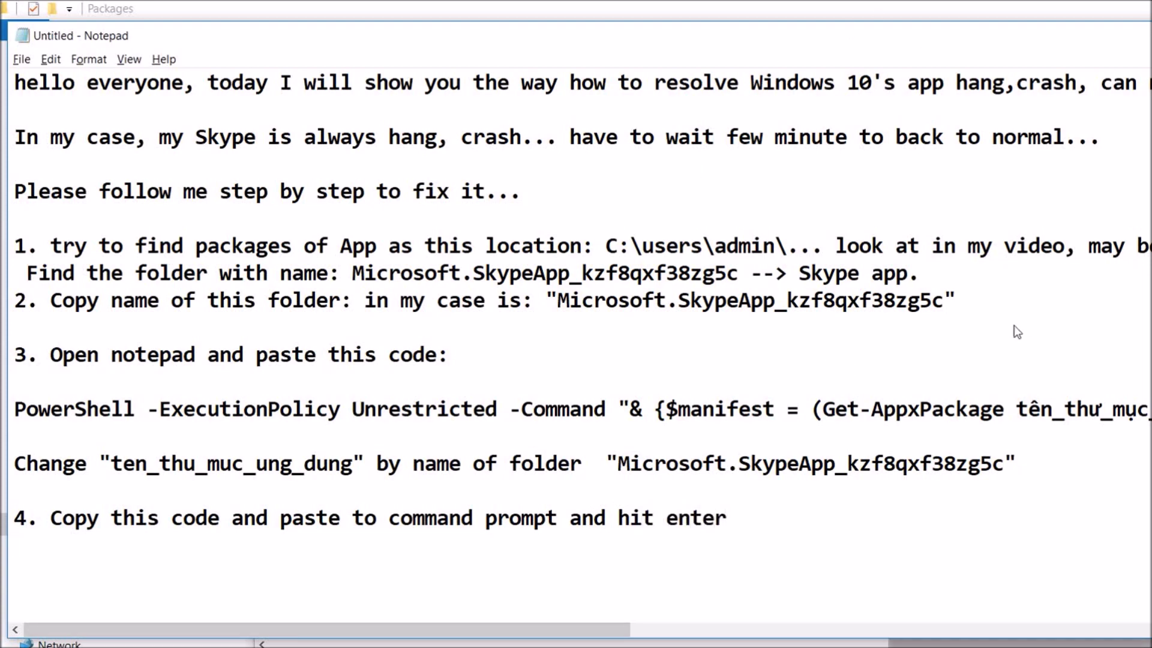
- Run the edited PowerShell command for Microsoft.SkypeApp_kzf8qxf38zg5c from the second Notepad window in a new Command Prompt
{"action": "key", "text": "alt+Tab"}
{"action": "key", "text": "ctrl+a"}
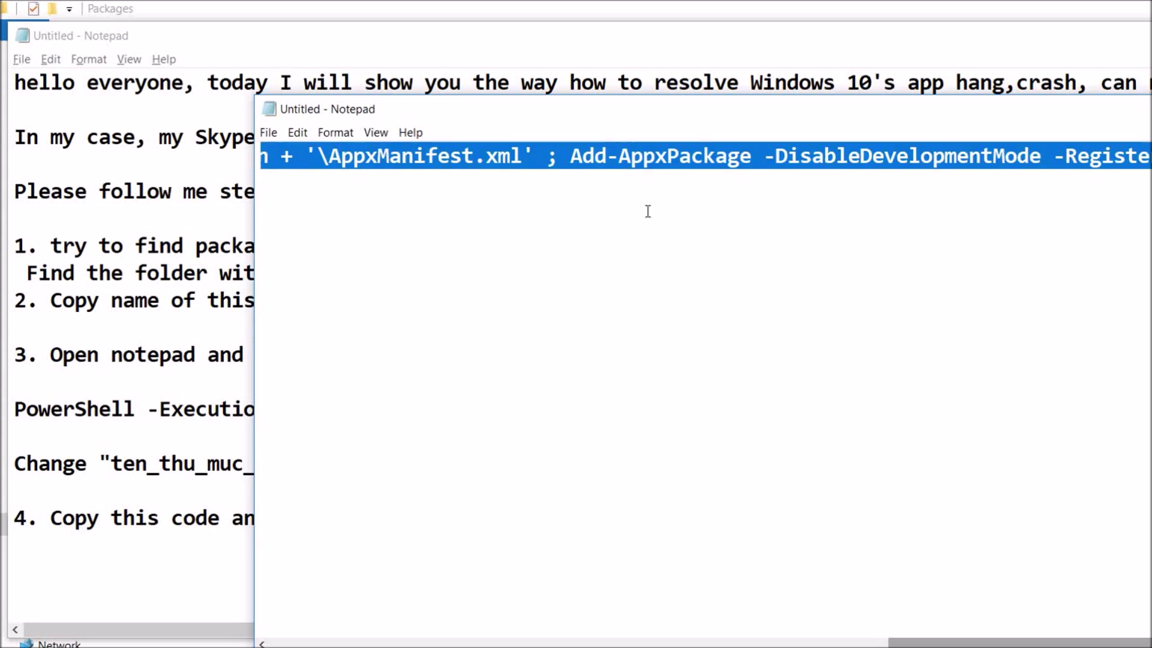
{"action": "left_click", "coordinate": [139, 642]}
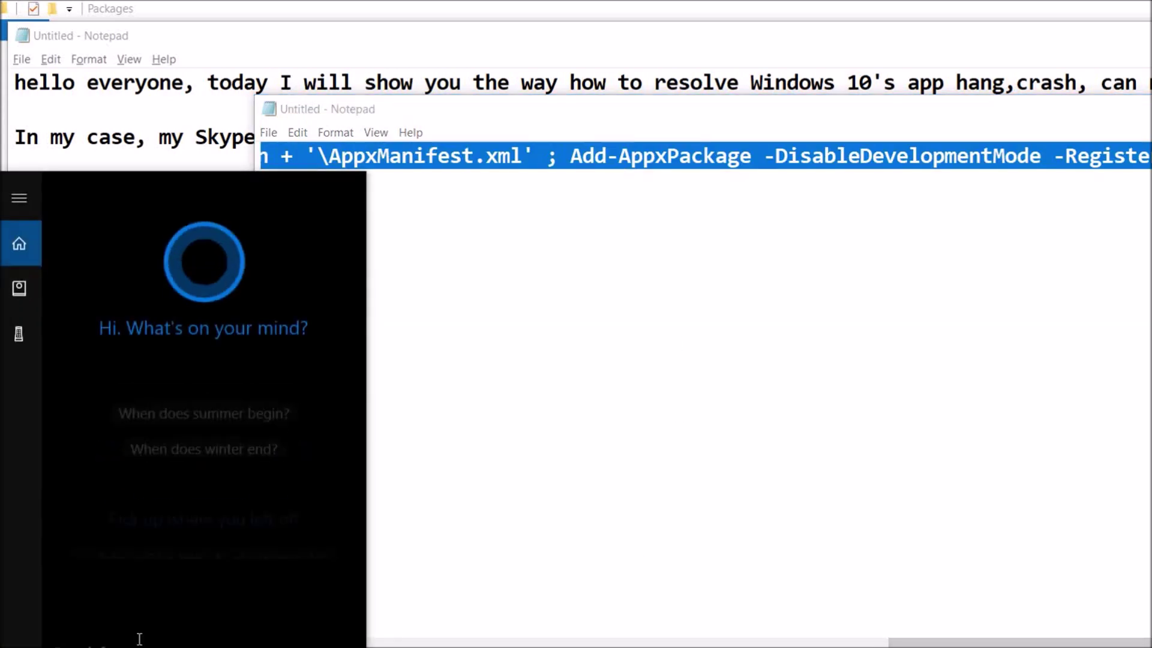
{"action": "type", "text": "cmd"}
{"action": "key", "text": "Return"}
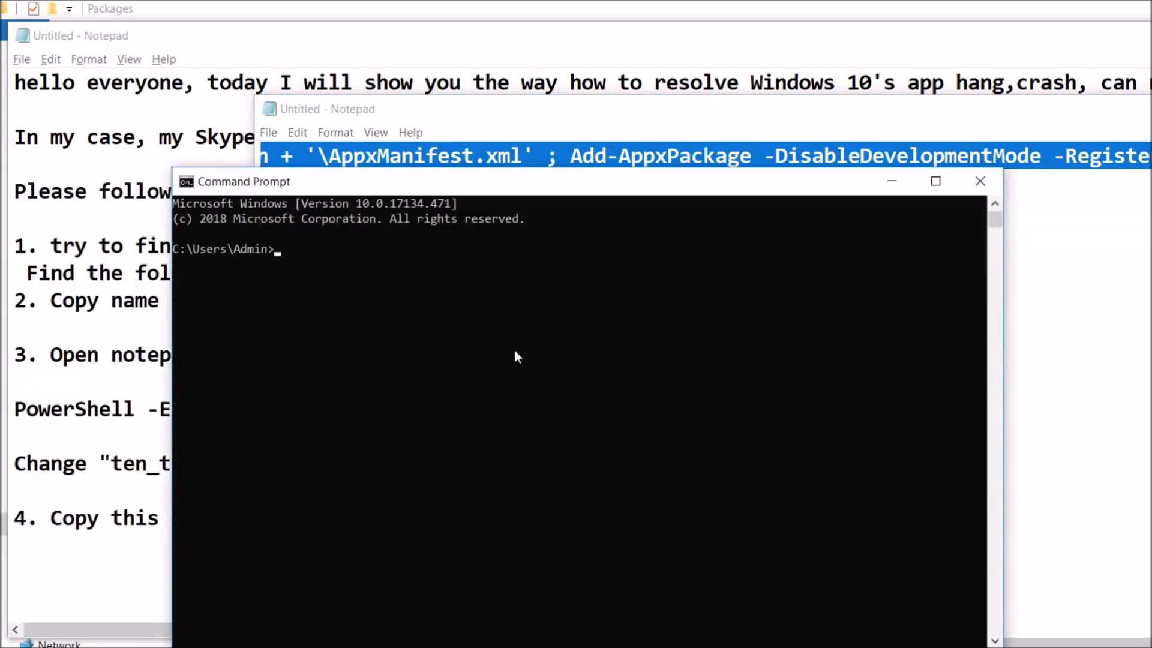
{"action": "type", "text": "PowerShell -ExecutionPolicy Unrestricted -Command \"& {$manifest = (Get-AppxPackage Microsoft.SkypeApp_kzf8qxf38zg5c).InstallLocation + '\\AppxManifest.xml' ; Add-AppxPackage -DisableDevelopmentMode -Register $manifest}\""}
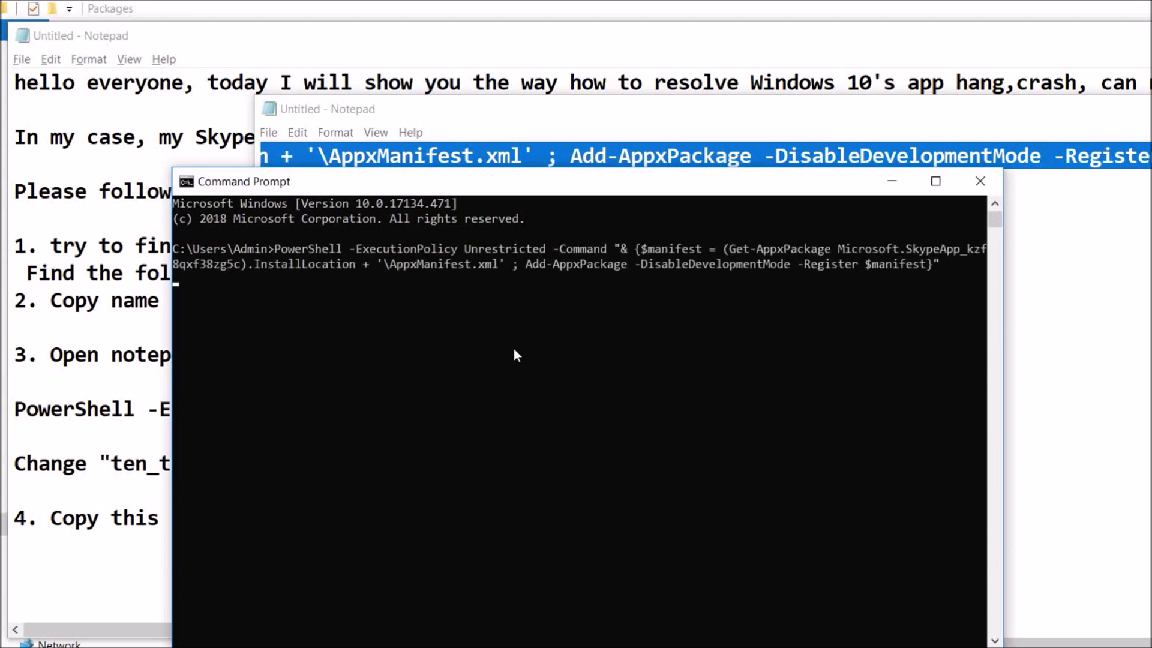
{"action": "key", "text": "Return"}
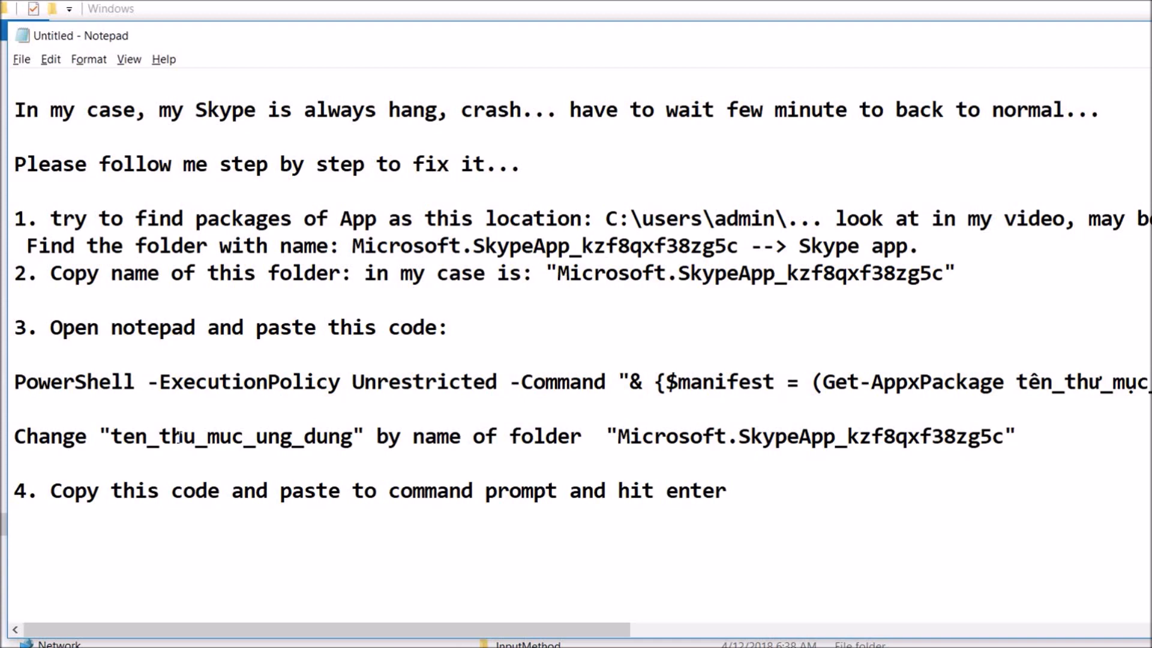
- End the notes with: Finished... / Please do it with another app... / Thank for watching my video, Pls like and subcribe if it is good .
{"action": "type", "text": "Finished"}
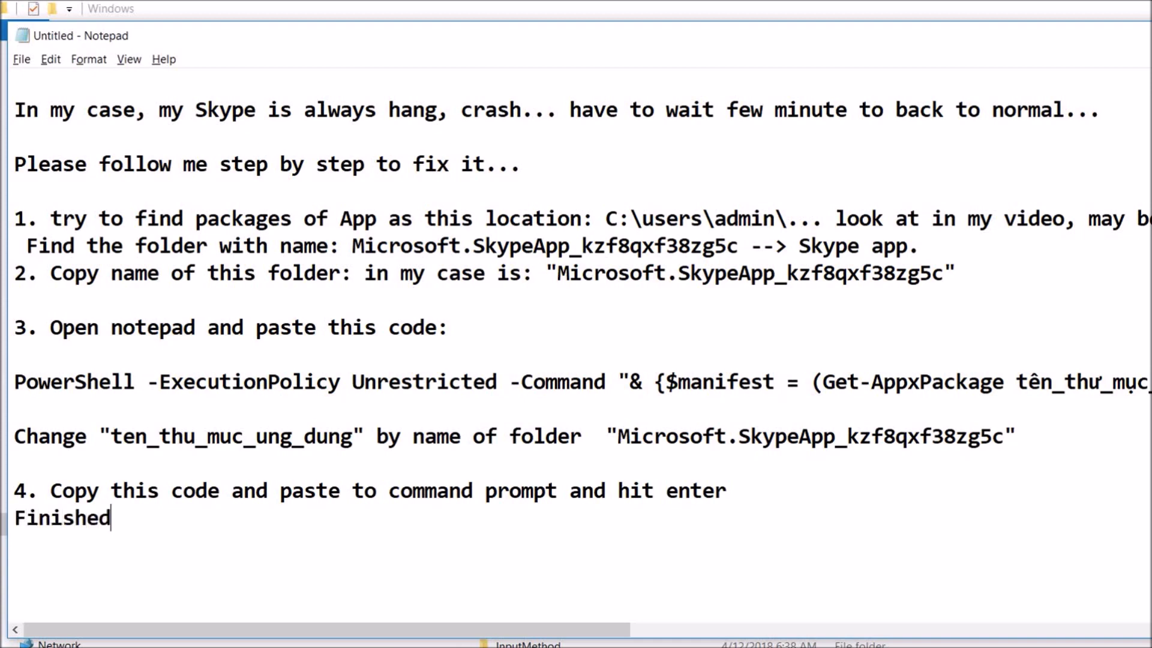
{"action": "type", "text": "..."}
{"action": "key", "text": "Return"}
{"action": "type", "text": "Please do it with another app...  Thank for watching my video, Pls like and subcribe if it is good .."}
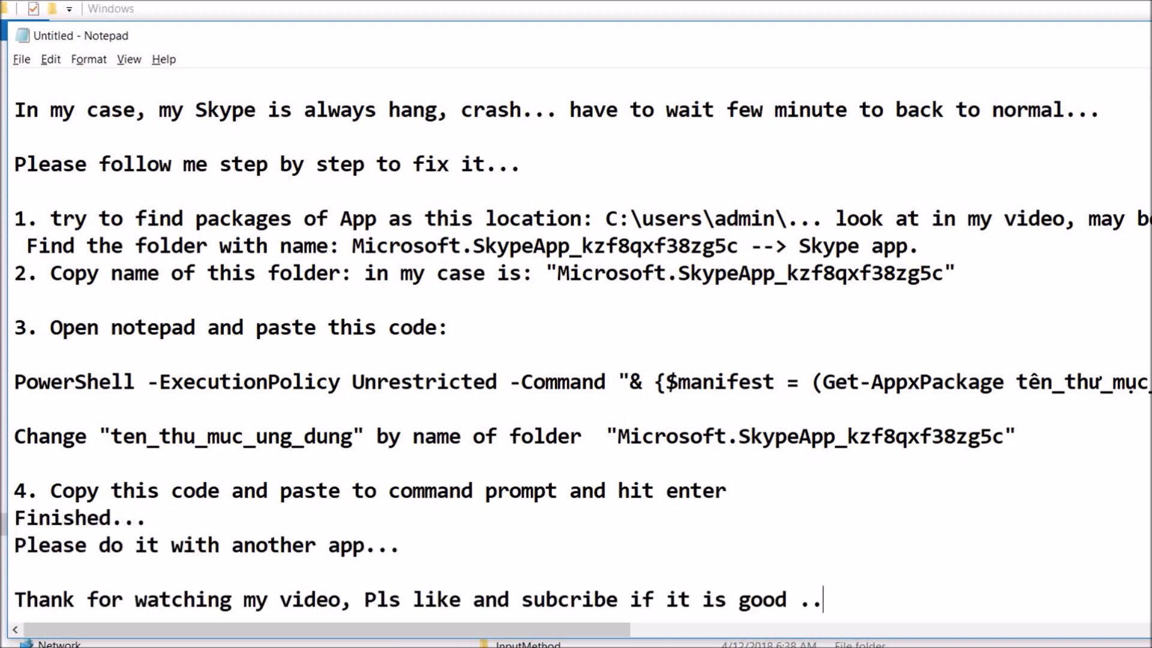
{"action": "scroll", "coordinate": [201, 437], "scroll_direction": "down", "scroll_amount": 1}
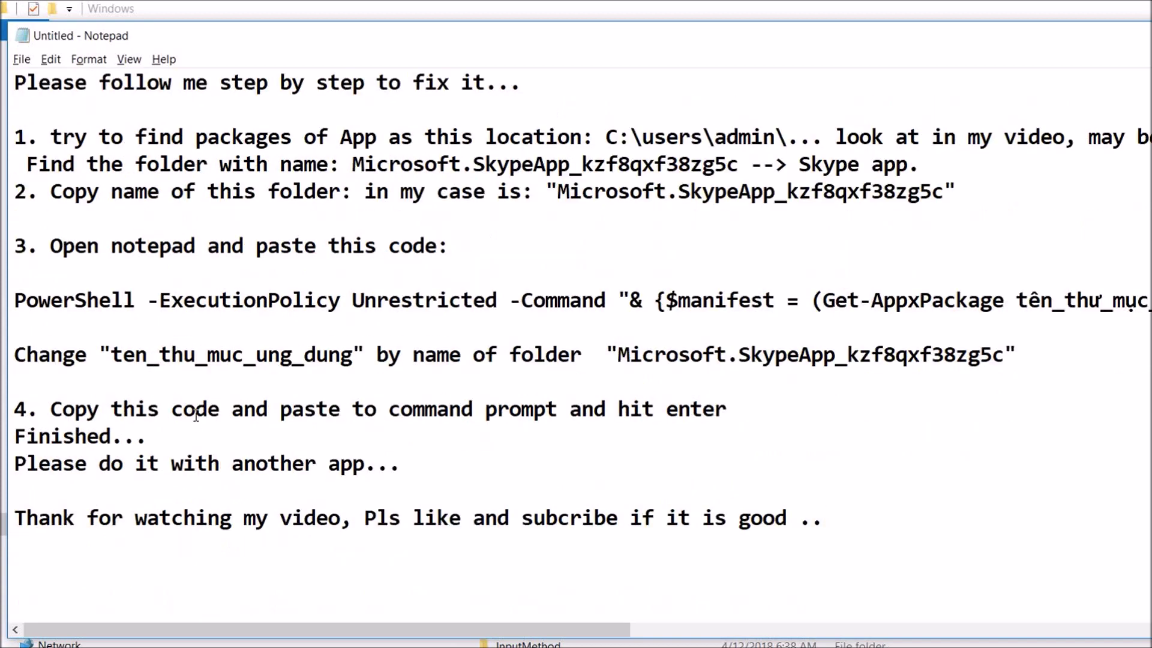
{"action": "key", "text": "Up"}
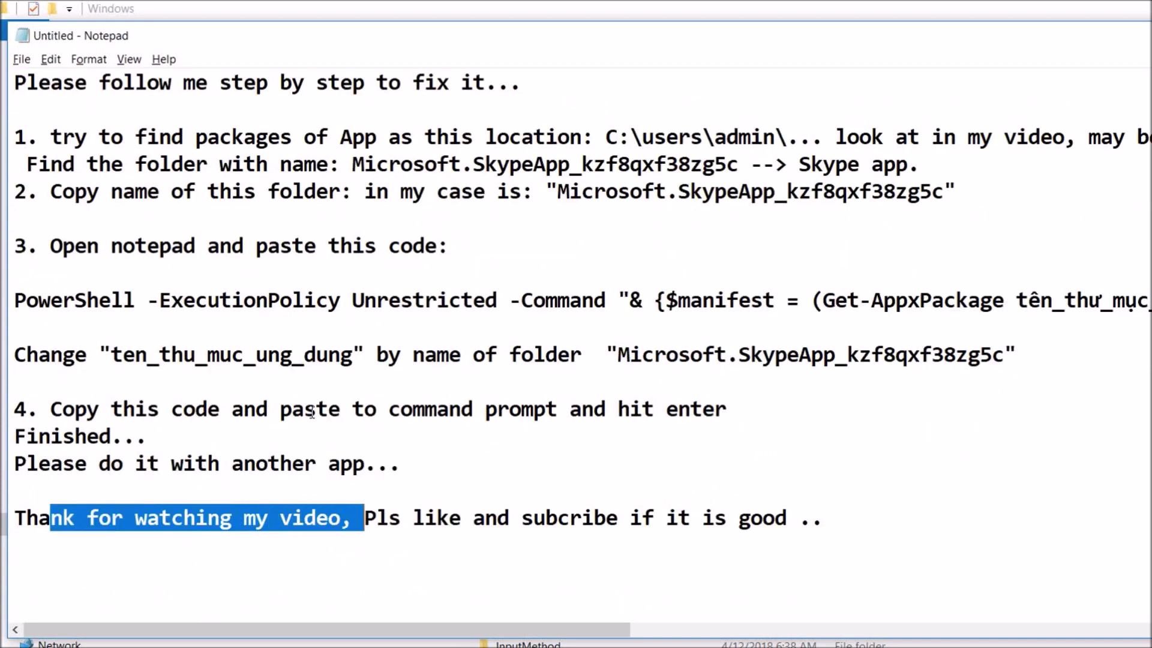